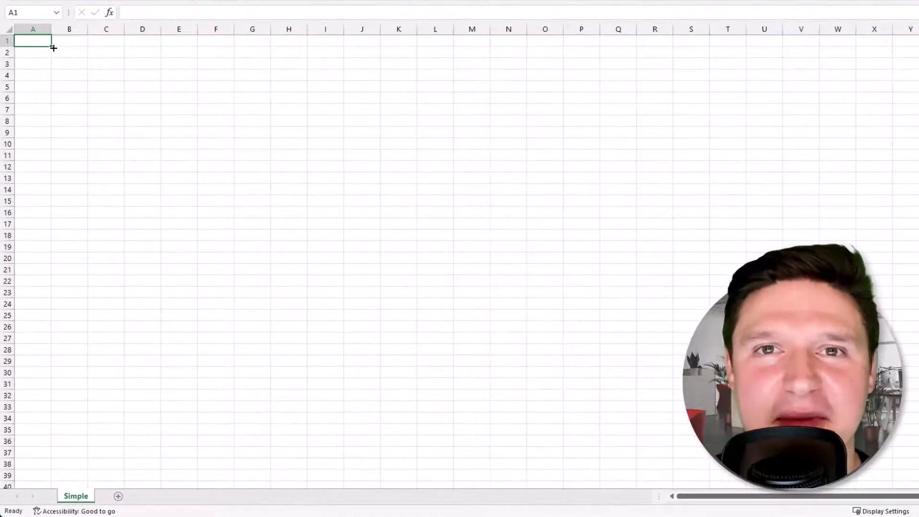
# Enter Jan in C3 and fill the month headers Jan through Dec across C3:N3.
pyautogui.click(115, 63)
pyautogui.write('Jan')
pyautogui.hotkey('ctrl', 'Return')
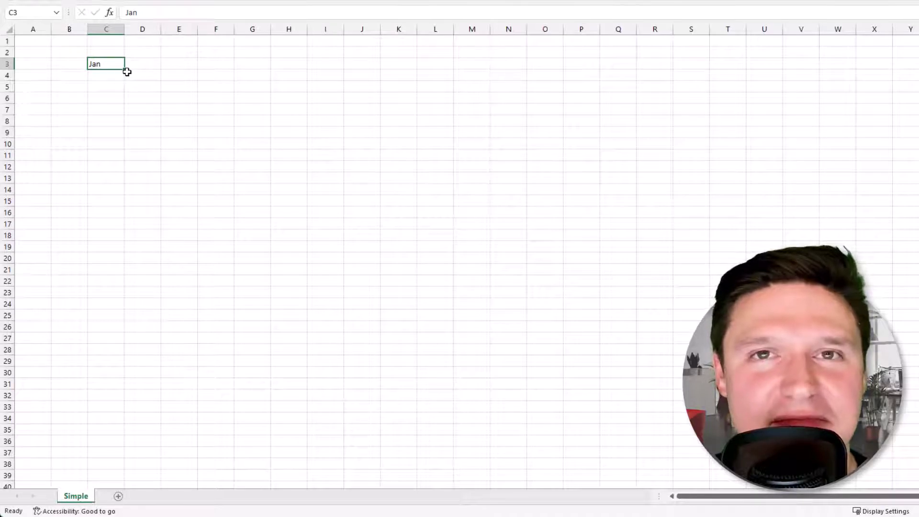
pyautogui.moveTo(126, 71); pyautogui.dragTo(517, 76)
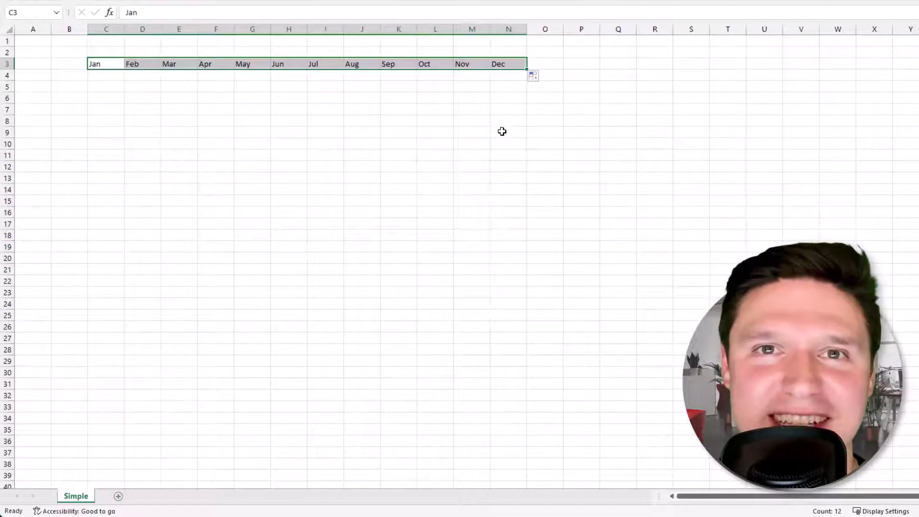
# Type the Total header in O3, just after Dec.
pyautogui.hotkey('ctrl', 'Right')
pyautogui.press('Right')
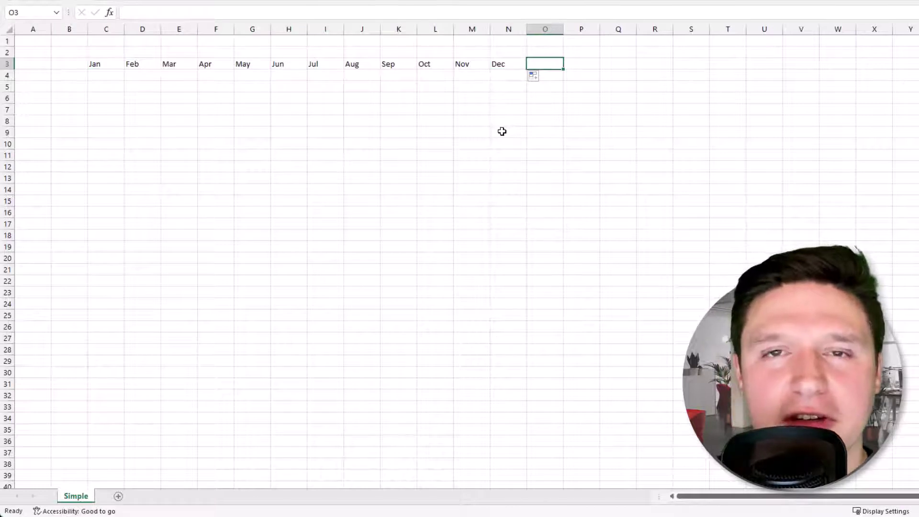
pyautogui.write('Total')
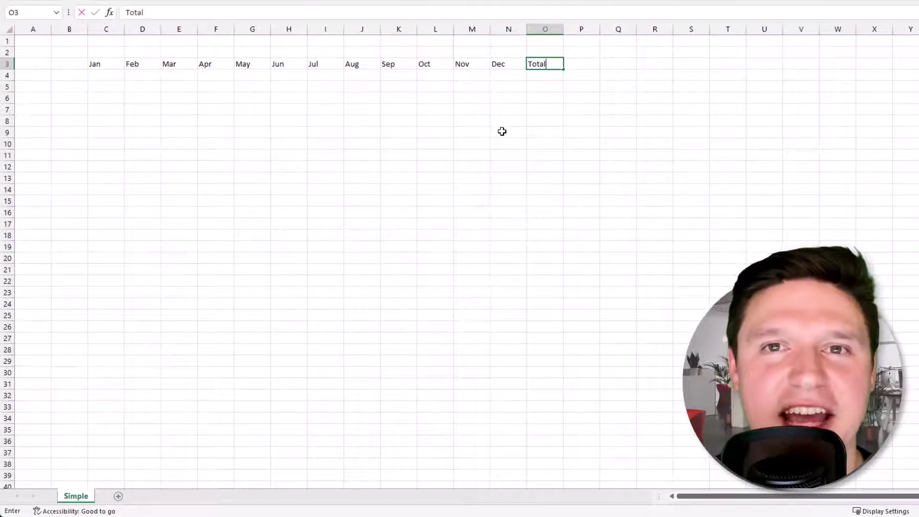
# Confirm Total in O3, then label B4:B7 as Adds, Drops, Net customers and Revenue.
pyautogui.hotkey('ctrl', 'Left')
pyautogui.press('Down')
pyautogui.press('Left')
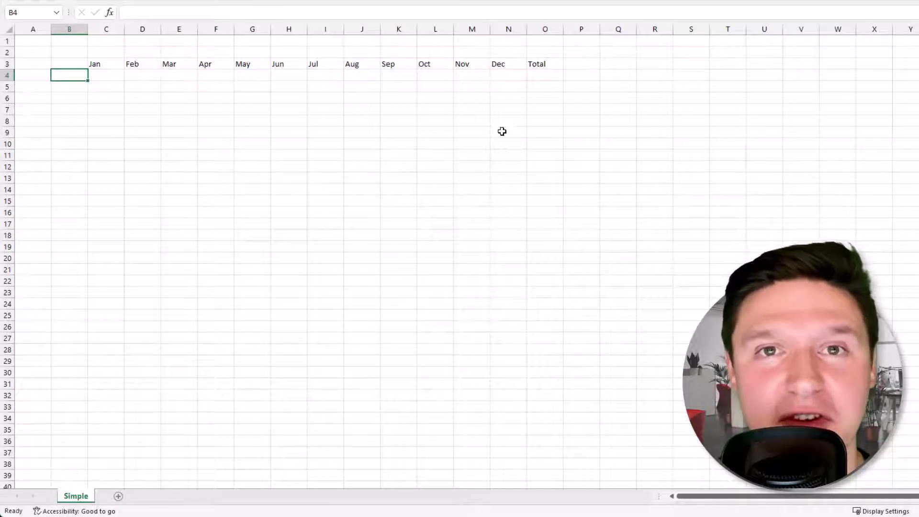
pyautogui.write('Adds')
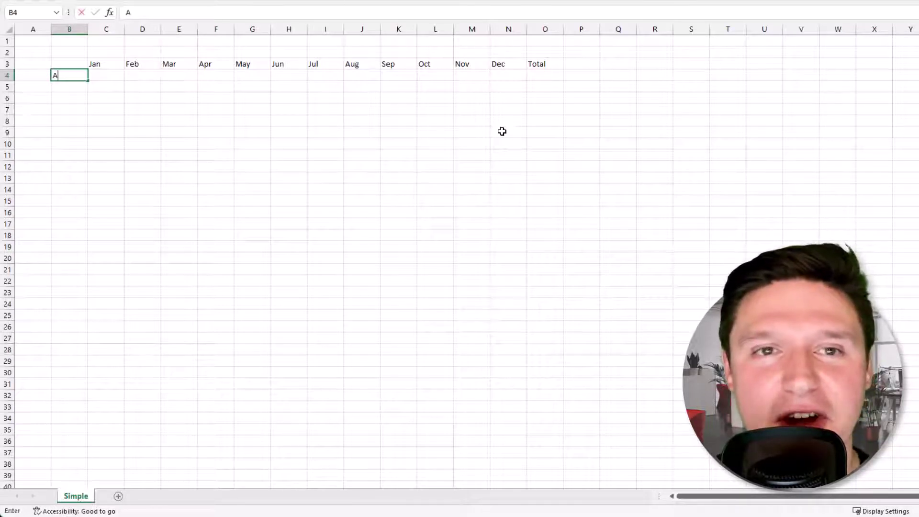
pyautogui.press('Return')
pyautogui.write('Drops')
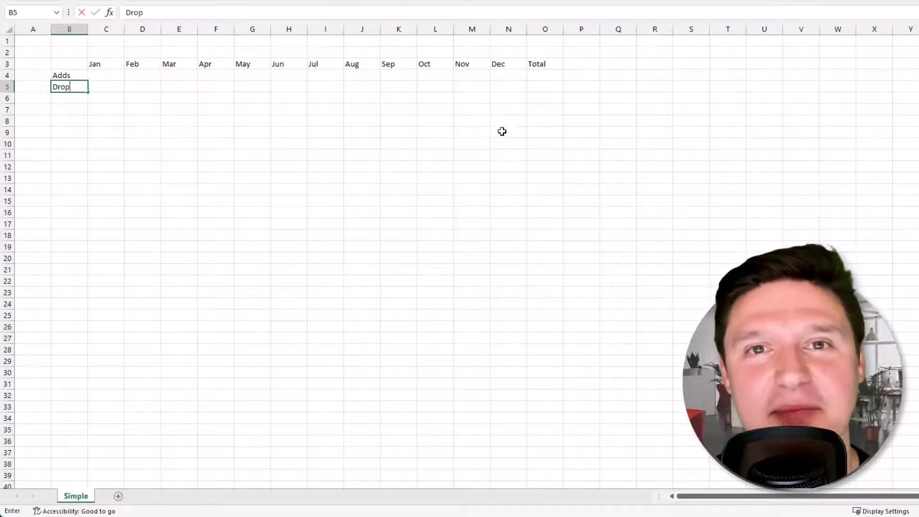
pyautogui.press('Return')
pyautogui.write('Net customers')
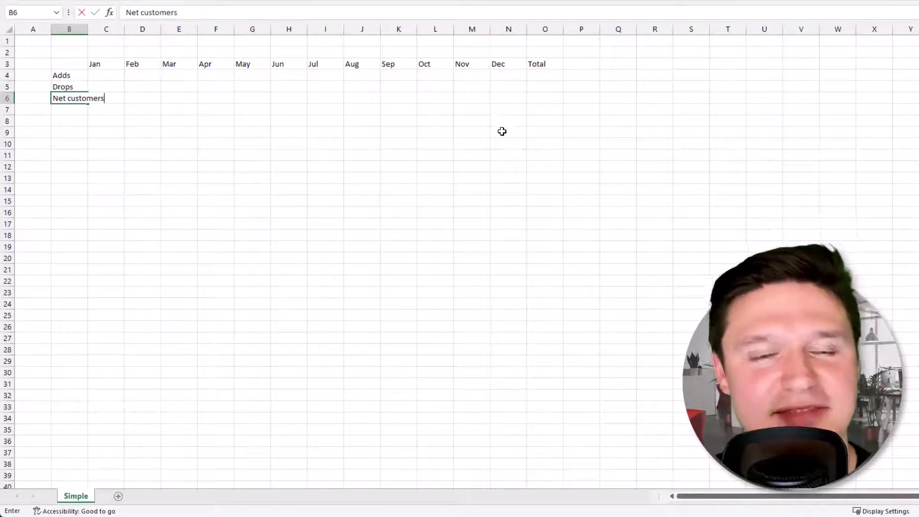
pyautogui.press('Return')
pyautogui.write('Revenue')
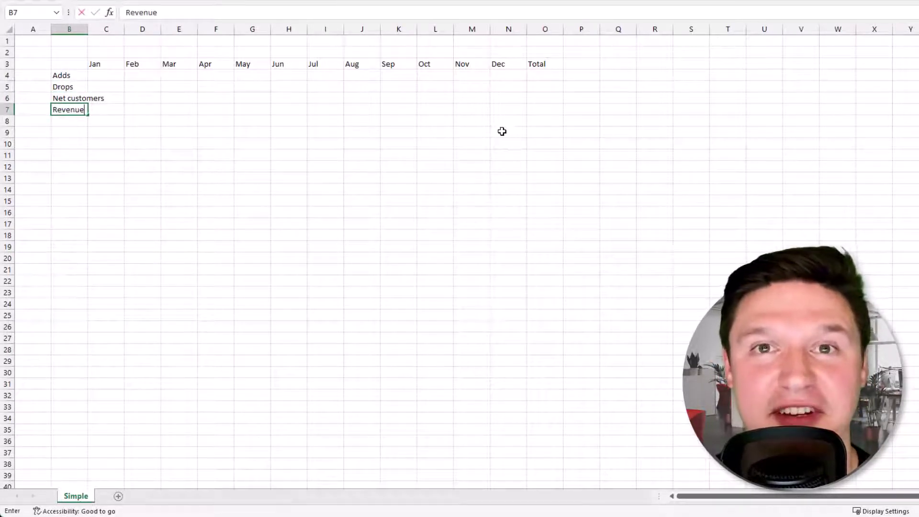
pyautogui.press('Return')
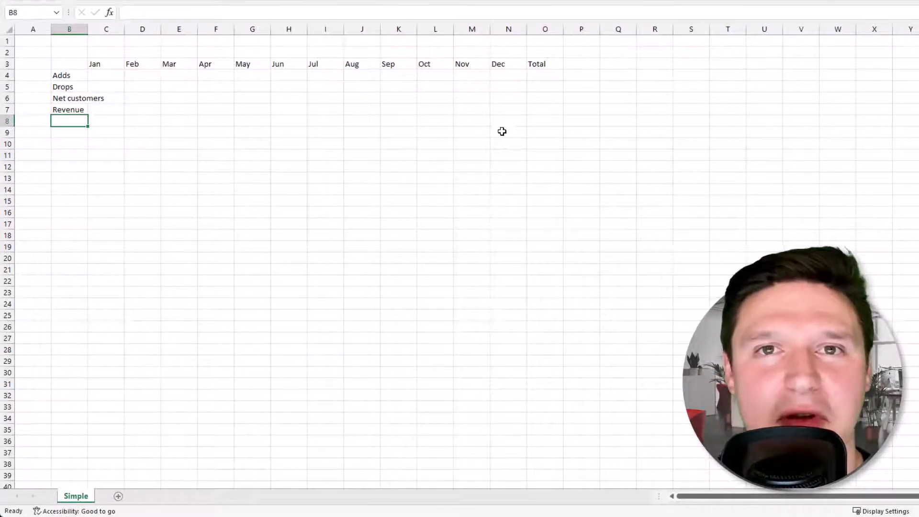
# Put a Variables heading in B10 and an Adds label in B11 with 200 in C11.
pyautogui.press('Down')
pyautogui.press('Down')
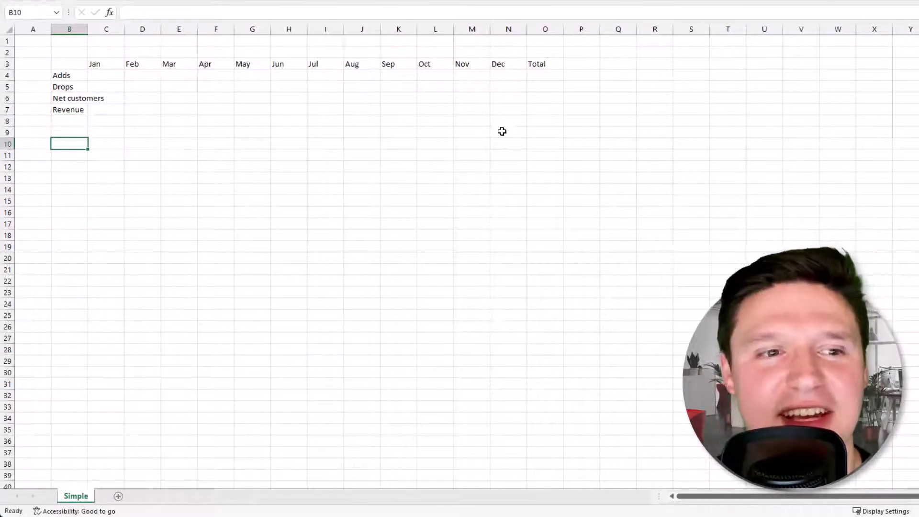
pyautogui.write('V')
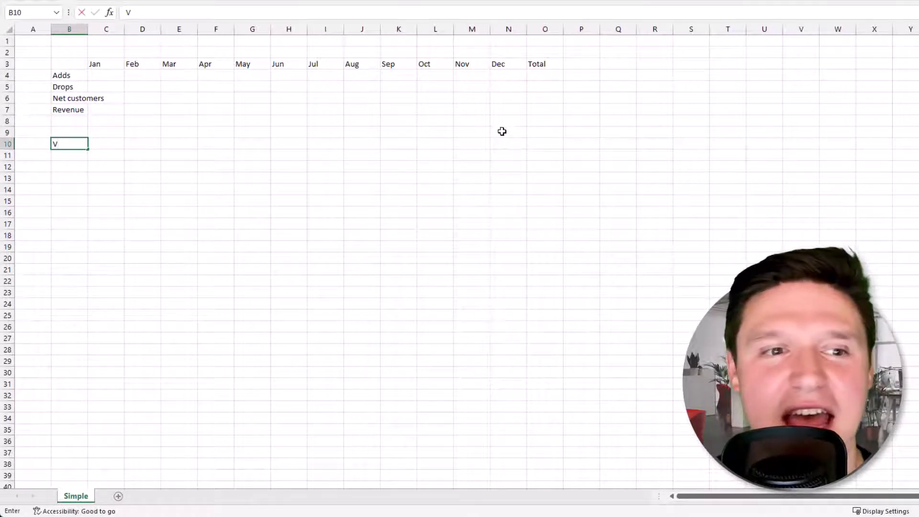
pyautogui.write('ariables')
pyautogui.press('Return')
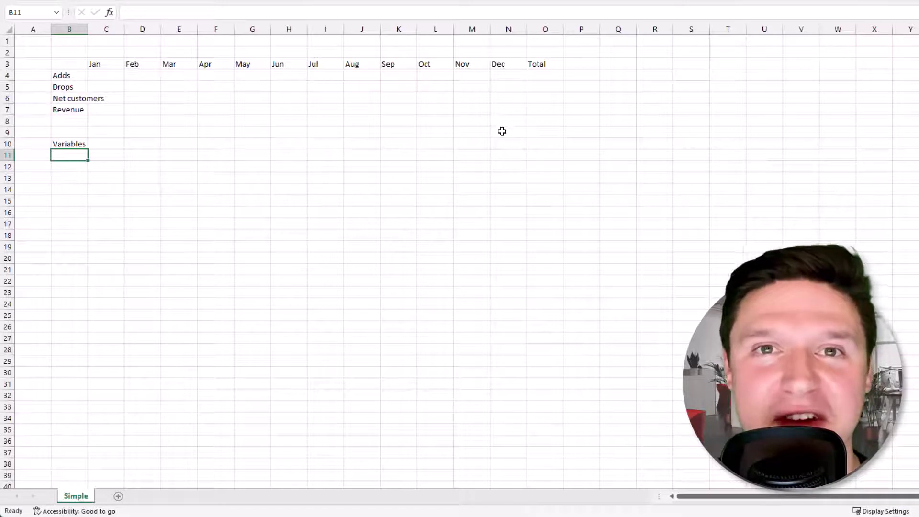
pyautogui.write('Adds')
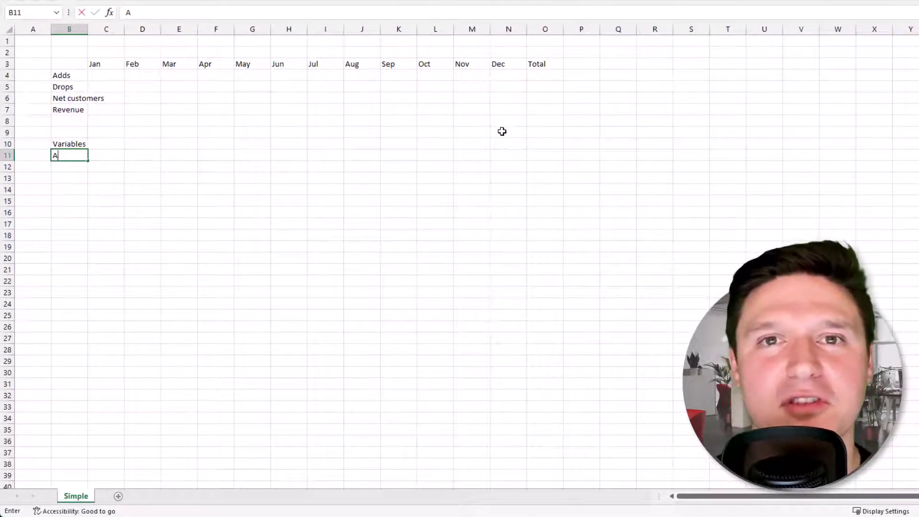
pyautogui.press('Tab')
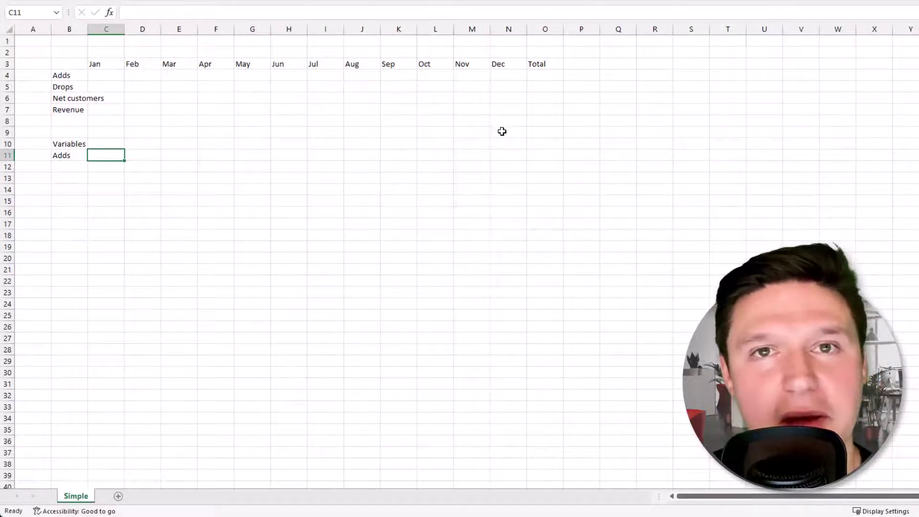
pyautogui.write('200')
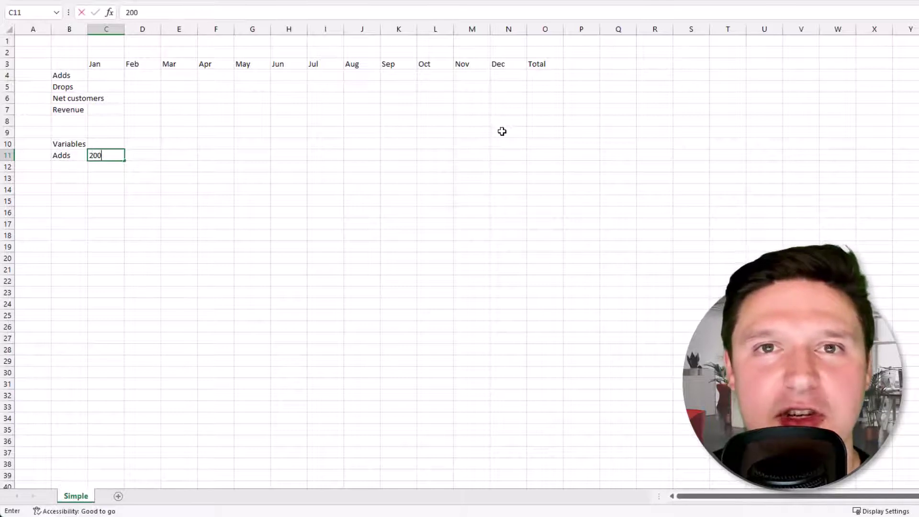
pyautogui.press('Tab')
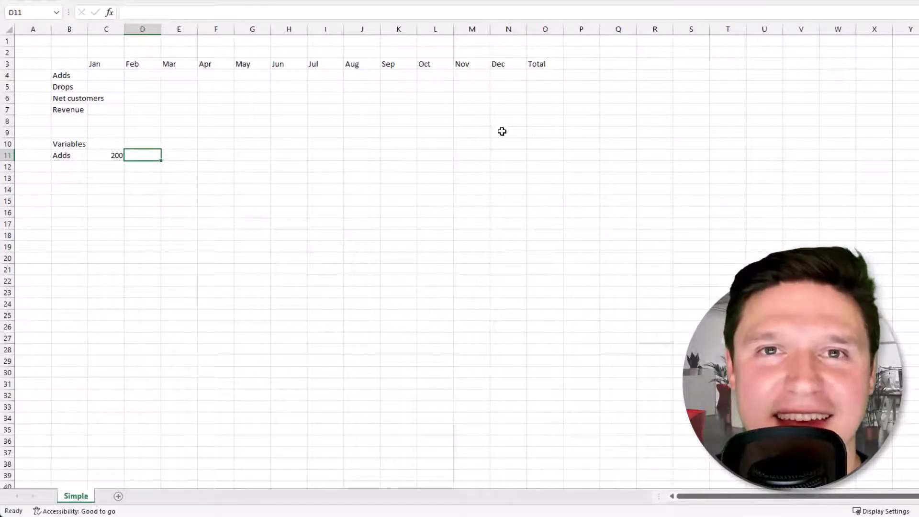
# Enter =+$C$11 in C4 and copy it across to N4, so each month's Adds is 200.
pyautogui.click(111, 76)
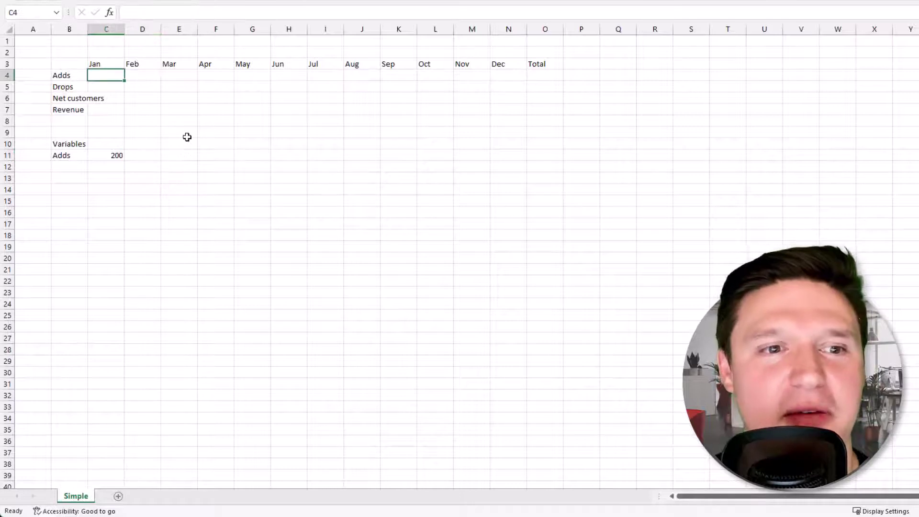
pyautogui.write('+')
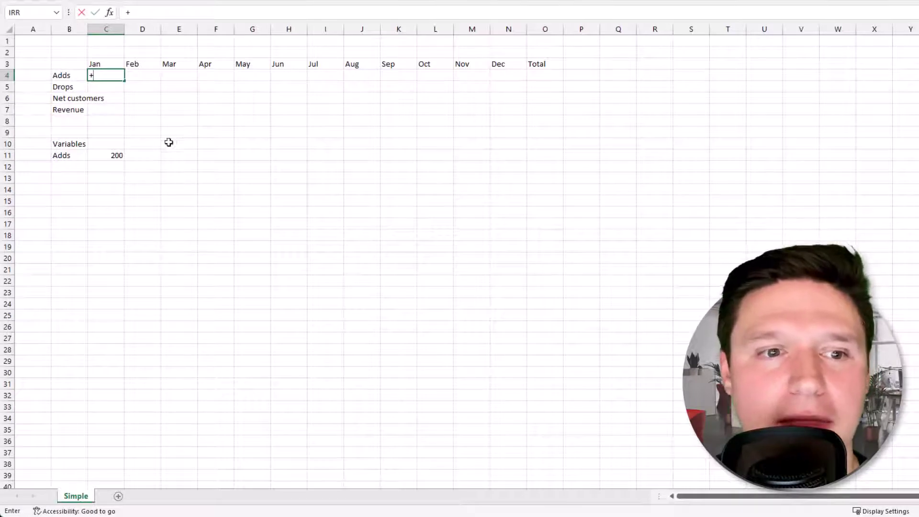
pyautogui.click(110, 158)
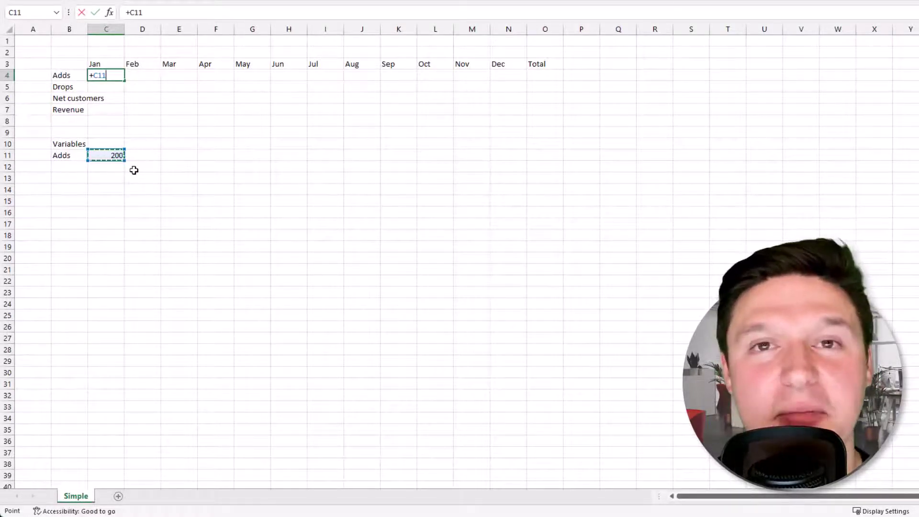
pyautogui.press('F4')
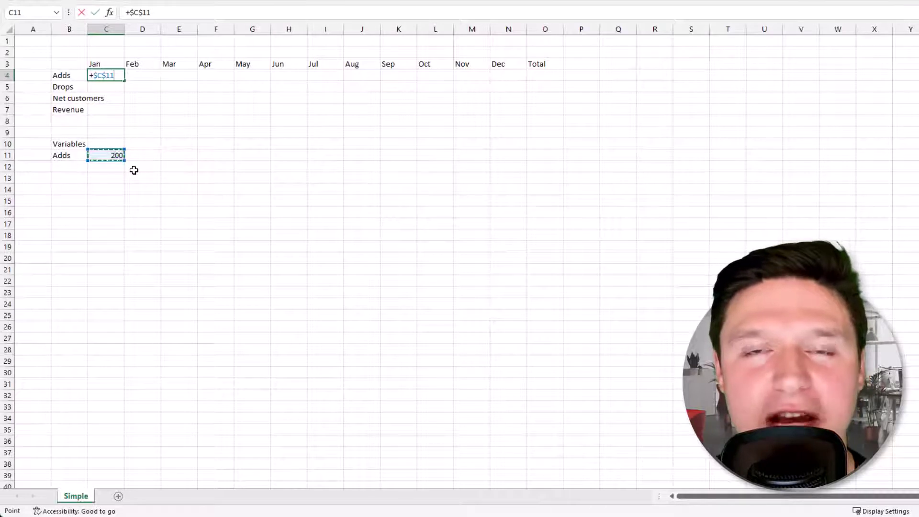
pyautogui.hotkey('ctrl', 'Return')
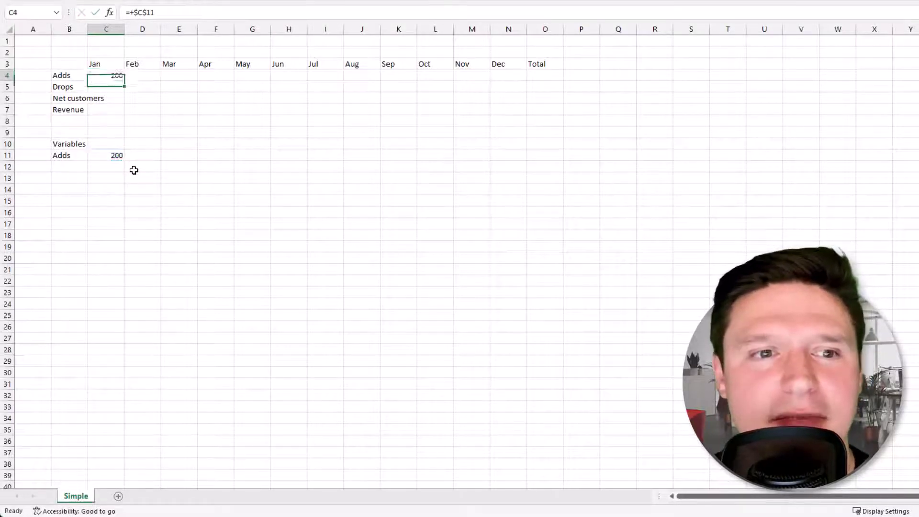
pyautogui.moveTo(123, 80); pyautogui.dragTo(508, 96)
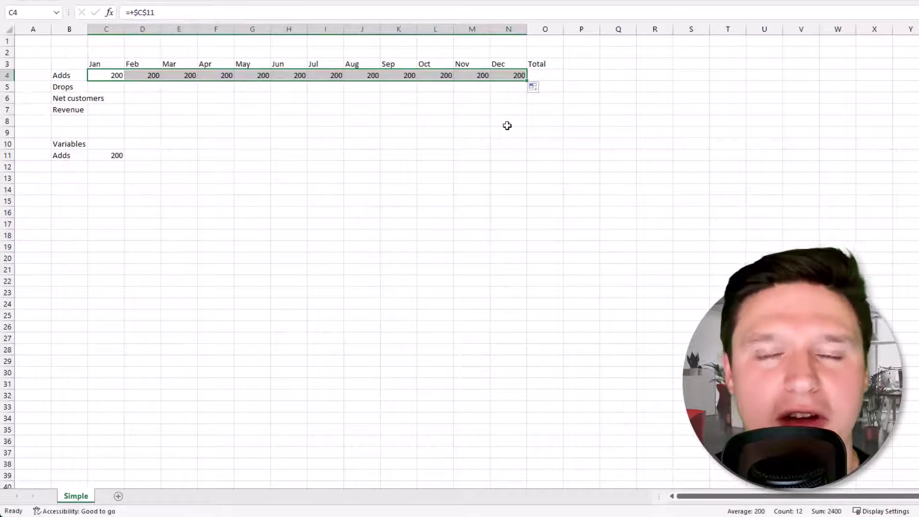
# AutoSum the Adds row in O4, giving a total of 2400.
pyautogui.hotkey('ctrl', 'Right')
pyautogui.press('Right')
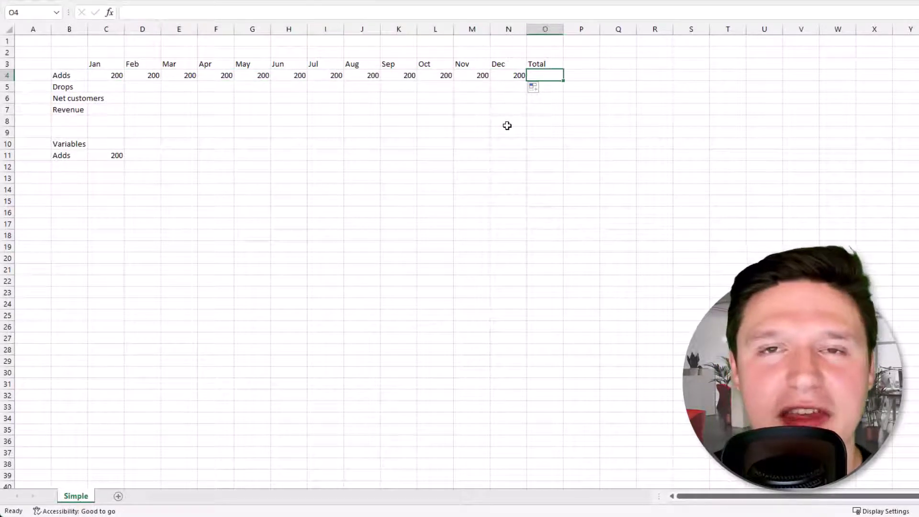
pyautogui.hotkey('alt', '=')
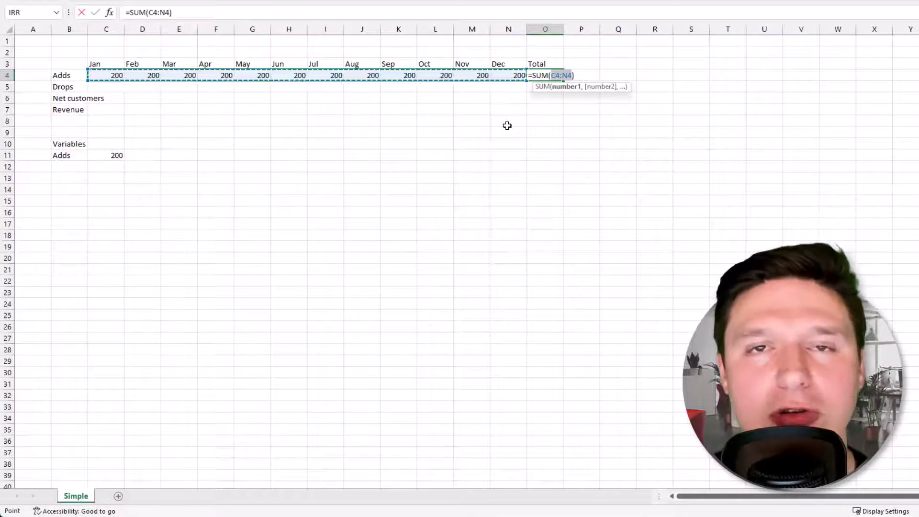
pyautogui.press('Return')
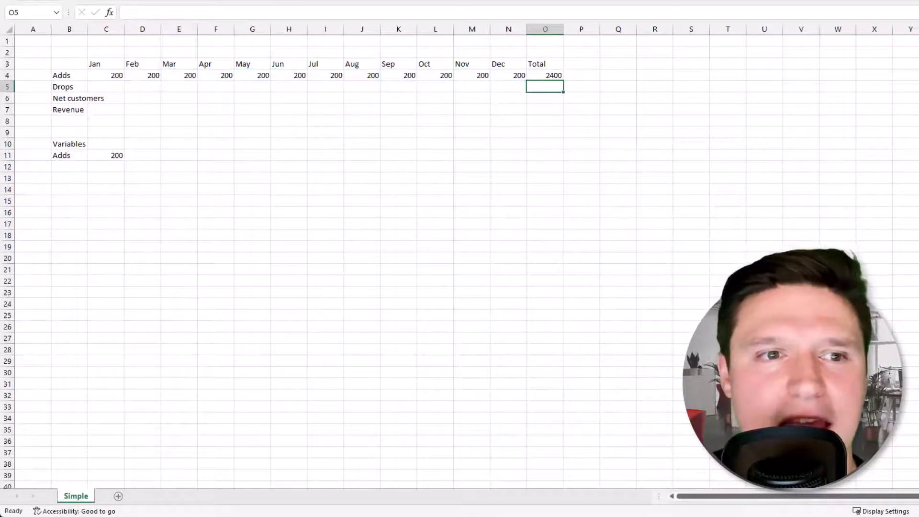
# Widen column B to fit its labels and set January net customers in C6 to =C4.
pyautogui.doubleClick(89, 31)
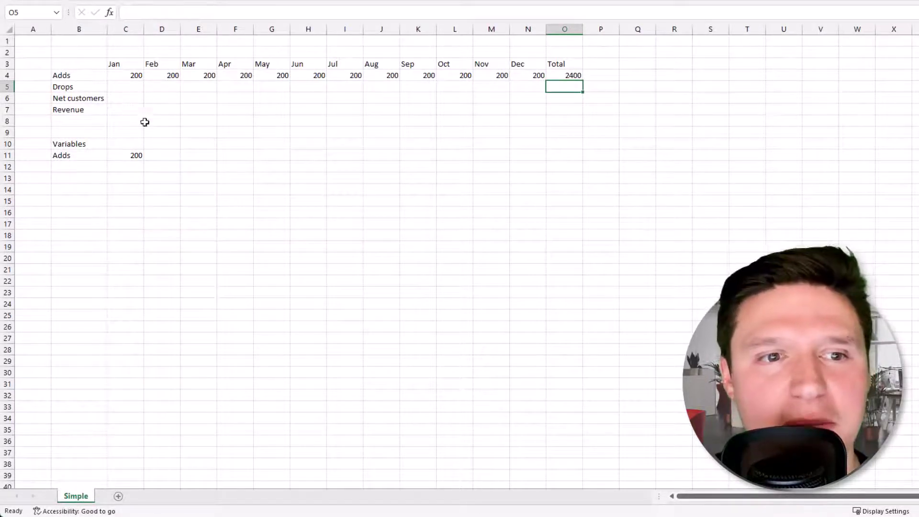
pyautogui.click(128, 100)
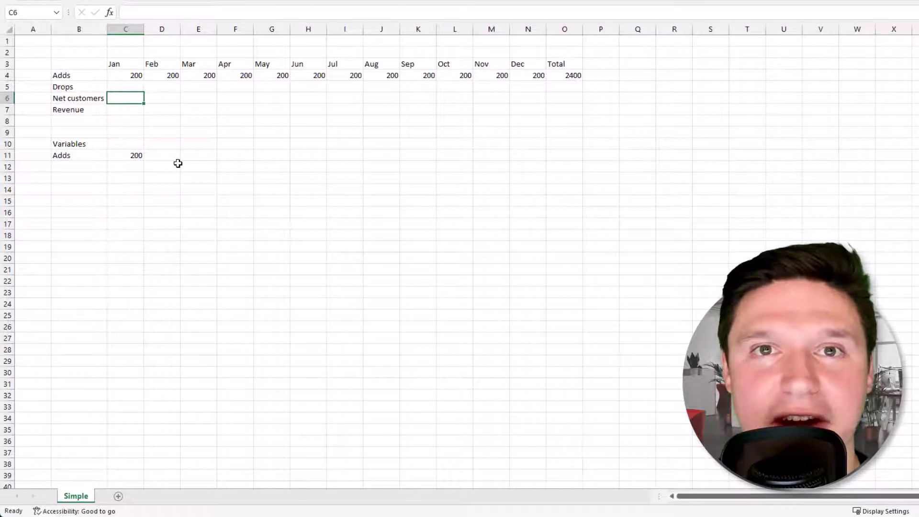
pyautogui.write('+')
pyautogui.click(135, 70)
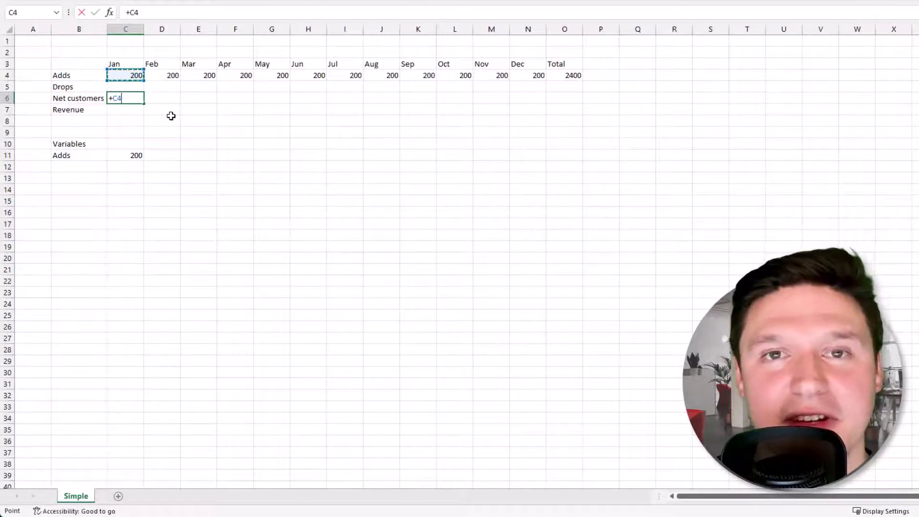
pyautogui.press('Tab')
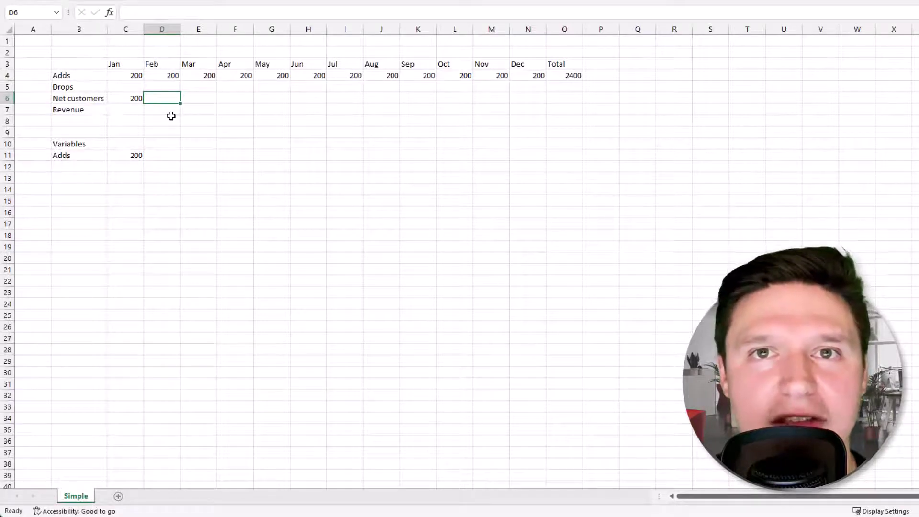
# Enter =C6+D4-D5 in D6 and copy it through December in N6.
pyautogui.write('+')
pyautogui.press('Left')
pyautogui.write('+')
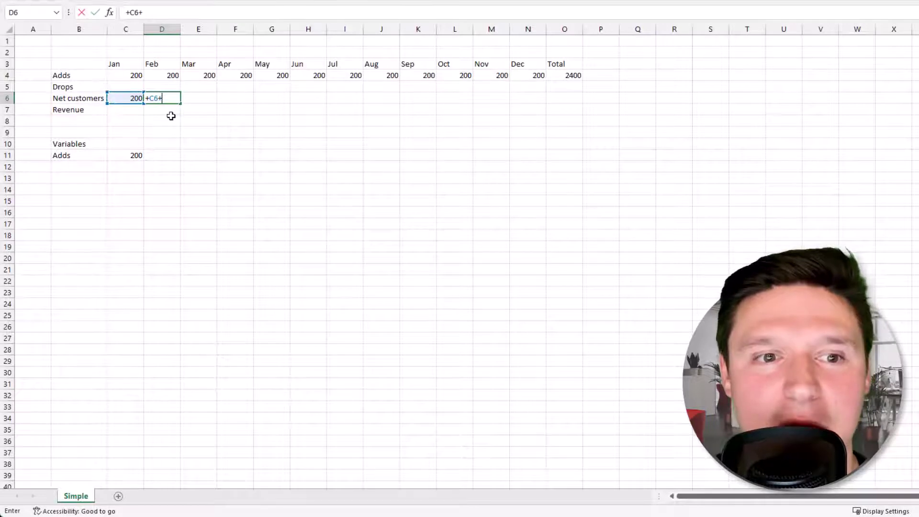
pyautogui.click(170, 78)
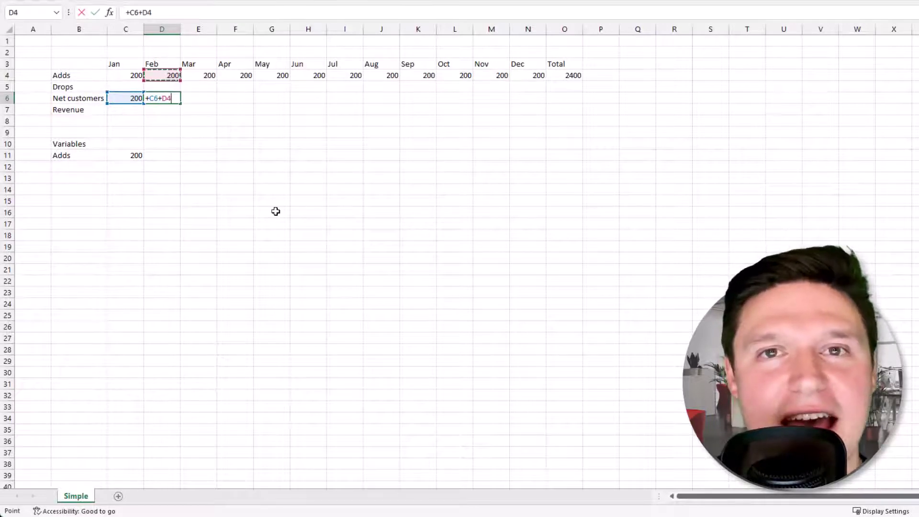
pyautogui.write('-')
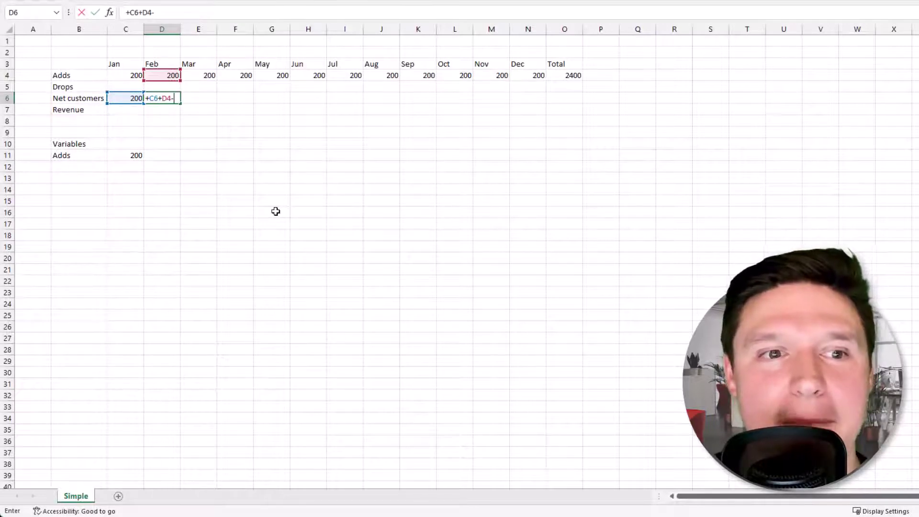
pyautogui.click(159, 87)
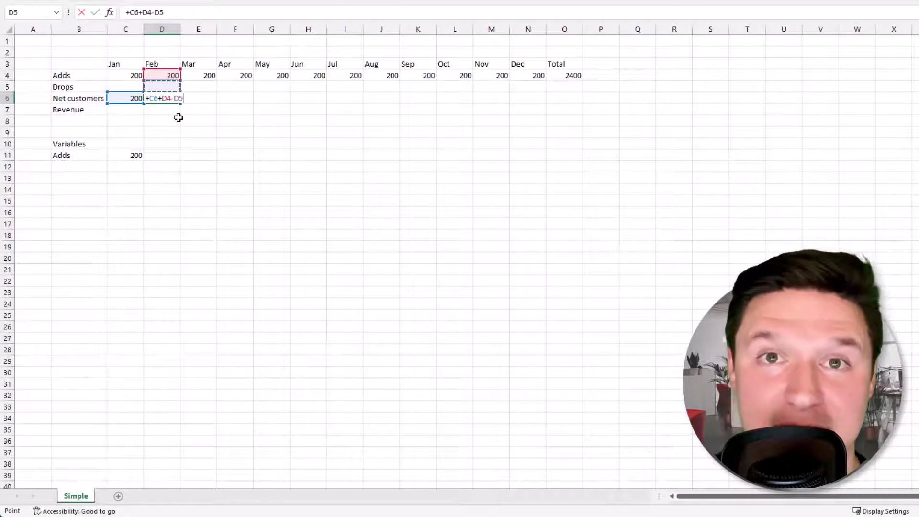
pyautogui.press('Return')
pyautogui.press('Up')
pyautogui.press('Right')
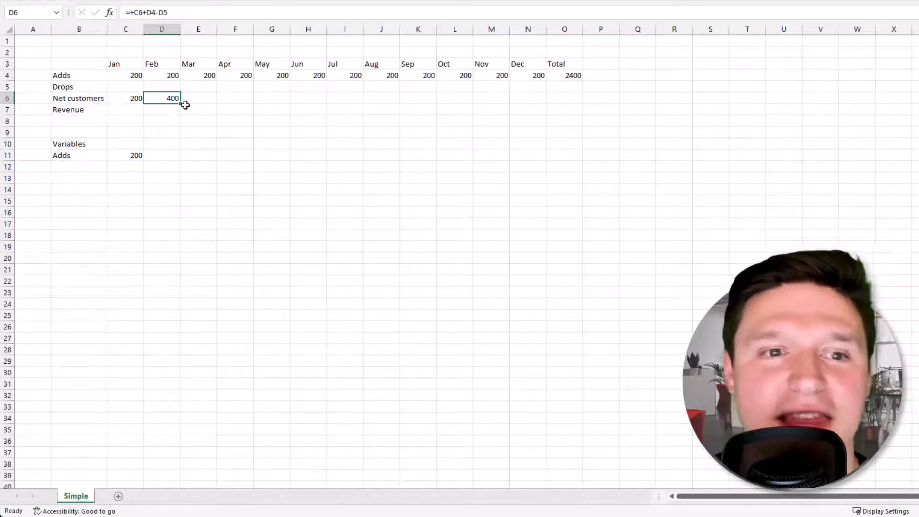
pyautogui.moveTo(181, 103); pyautogui.dragTo(531, 134)
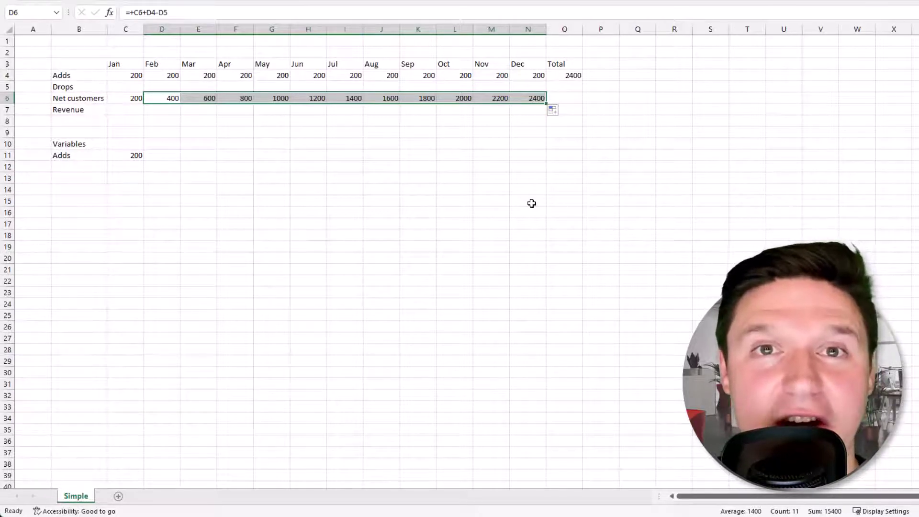
# Set the Net customers total in O6 to =N6, December's 2400.
pyautogui.click(565, 98)
pyautogui.write('+')
pyautogui.press('Left')
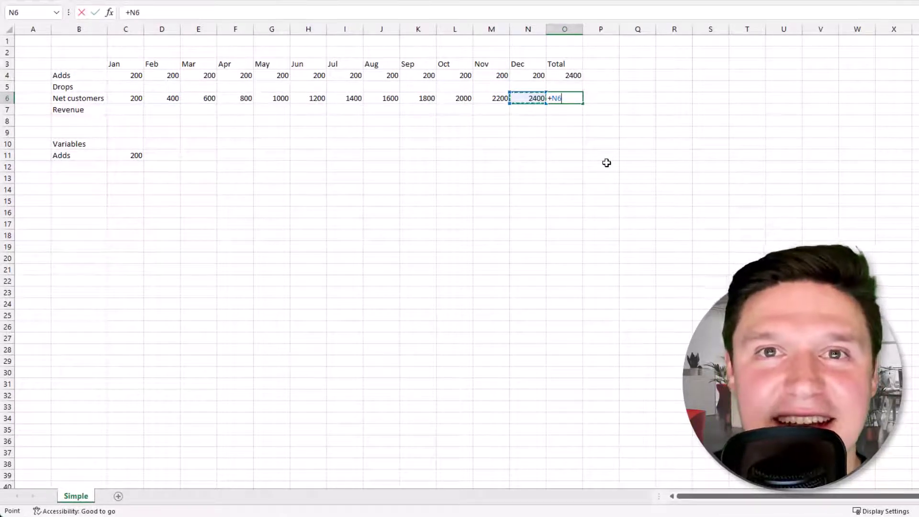
pyautogui.press('Return')
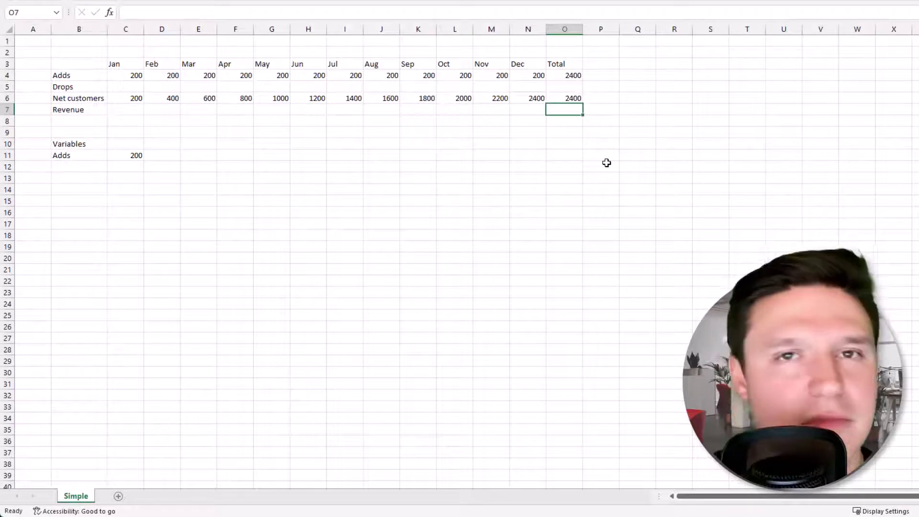
# Enter a Churn label in B12 with a 2% rate in C12.
pyautogui.click(65, 168)
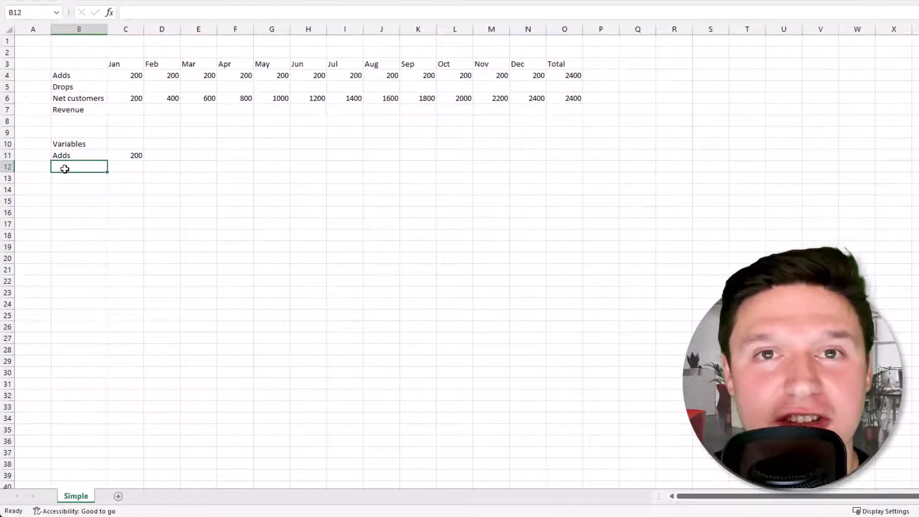
pyautogui.write('Churn')
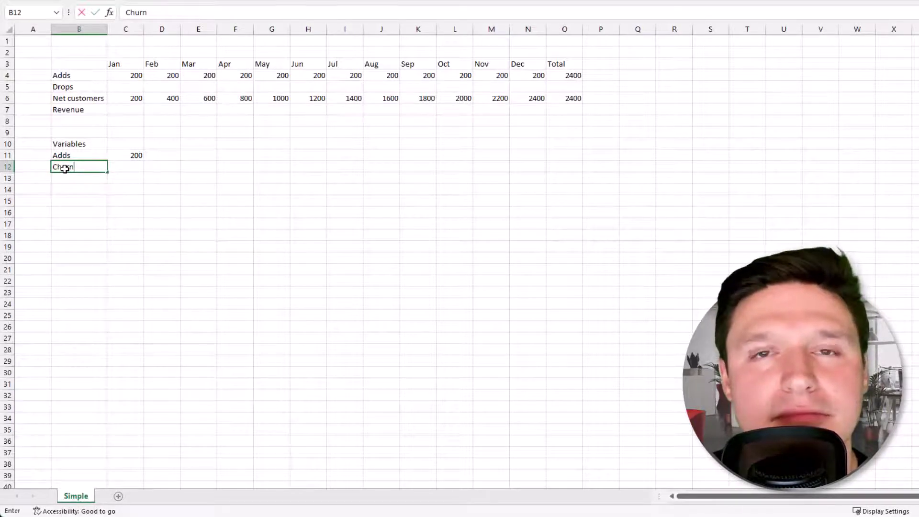
pyautogui.press('Tab')
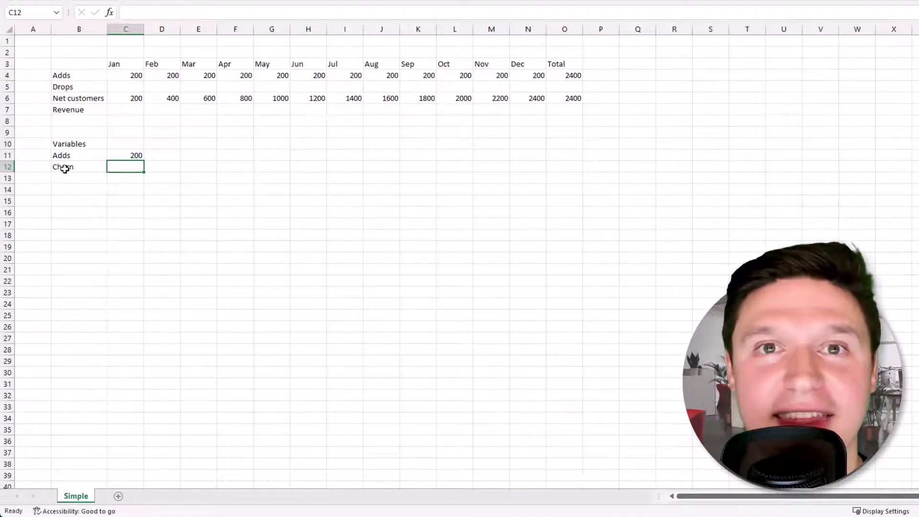
pyautogui.write('2')
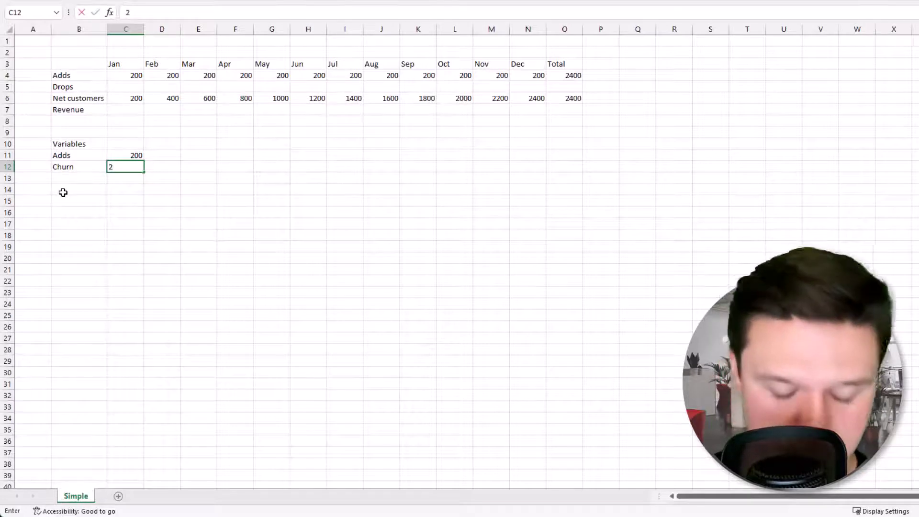
pyautogui.write('%')
pyautogui.press('Return')
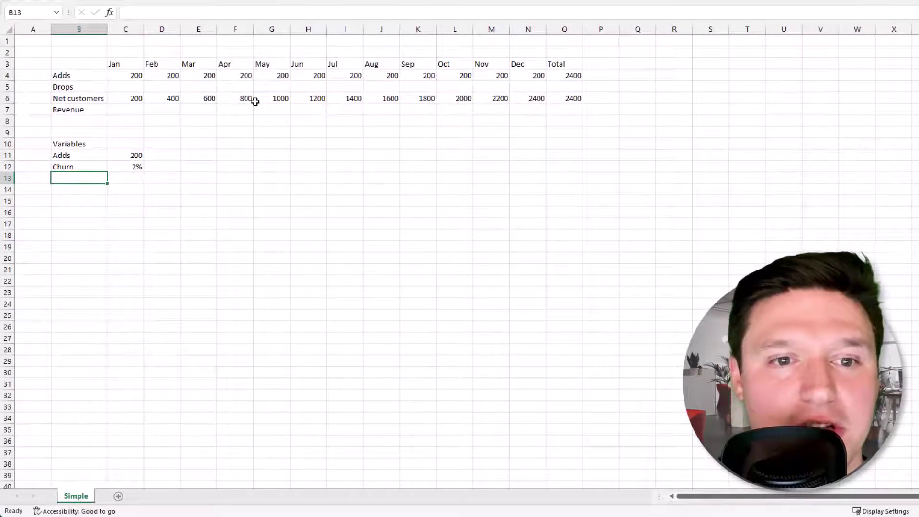
# Set April drops in F5 to March net customers times the absolute churn rate $C$12.
pyautogui.click(234, 87)
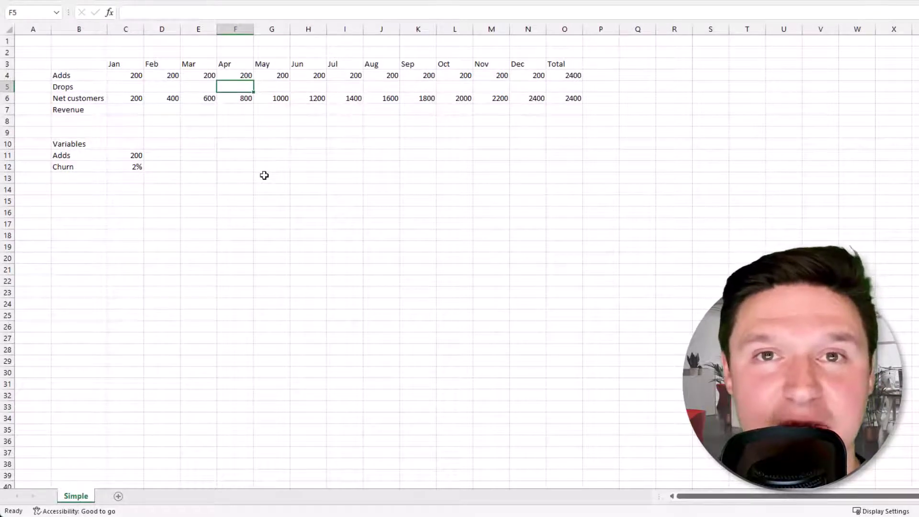
pyautogui.write('+')
pyautogui.press('Left')
pyautogui.press('Down')
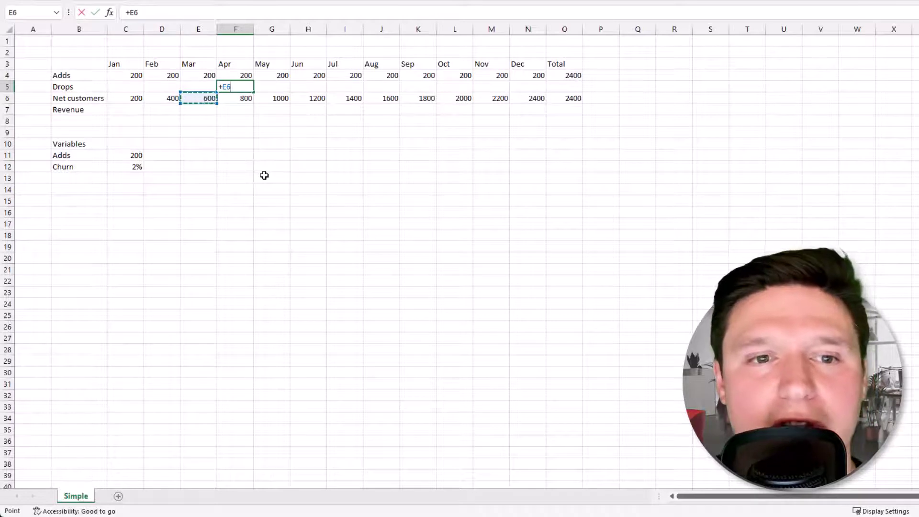
pyautogui.write('*')
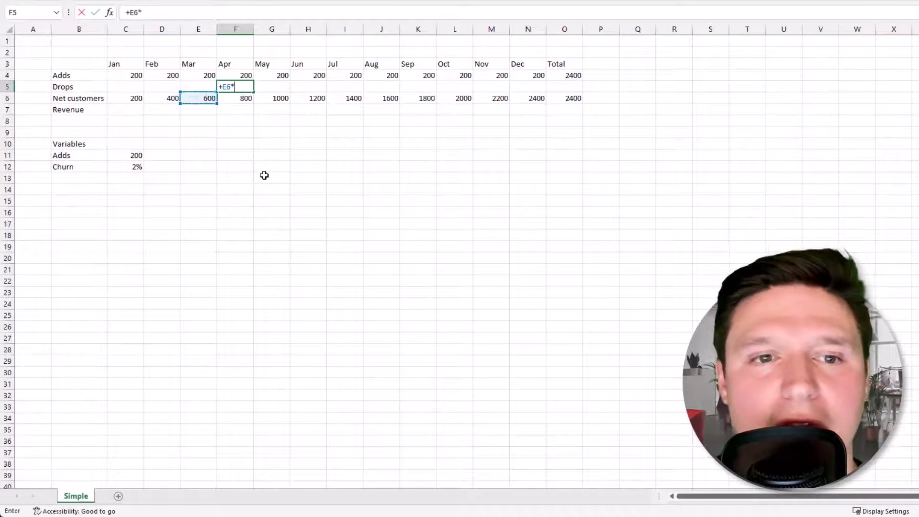
pyautogui.click(124, 171)
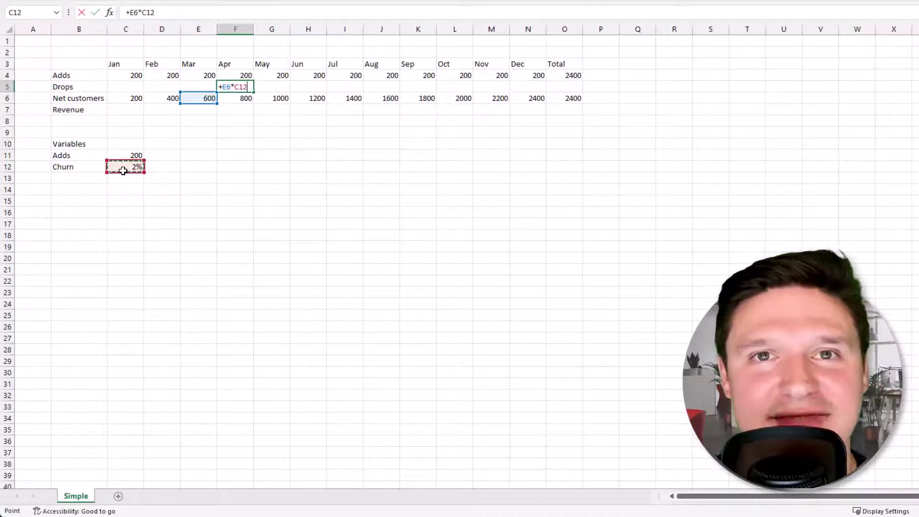
pyautogui.press('F4')
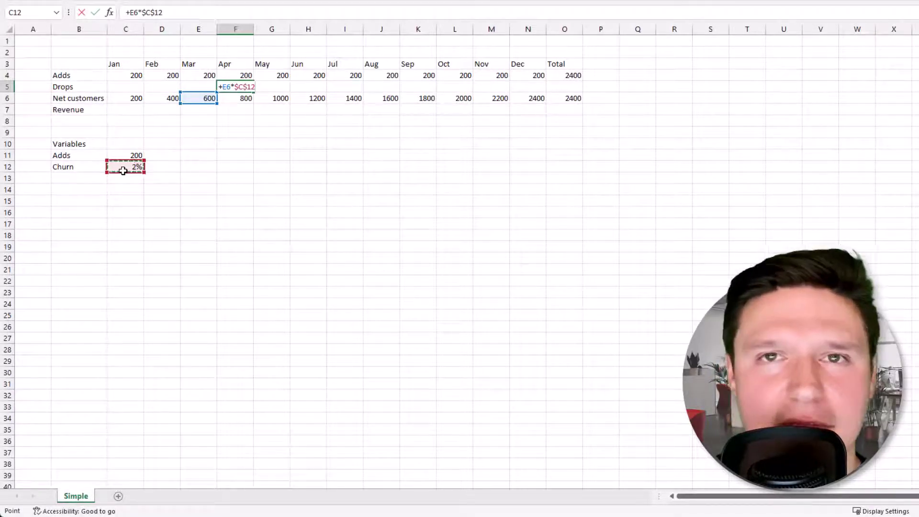
pyautogui.press('Return')
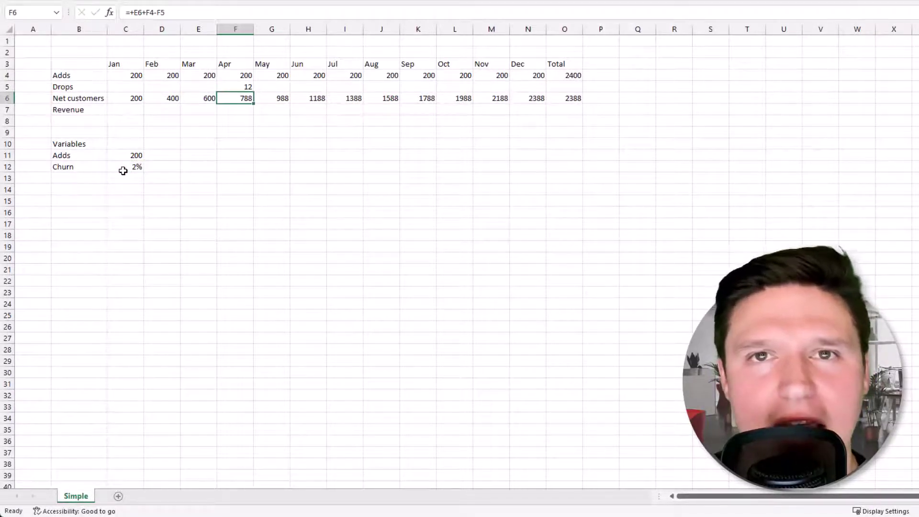
# Wrap the April drops formula in ROUND(...,0) to give whole customers.
pyautogui.press('Up')
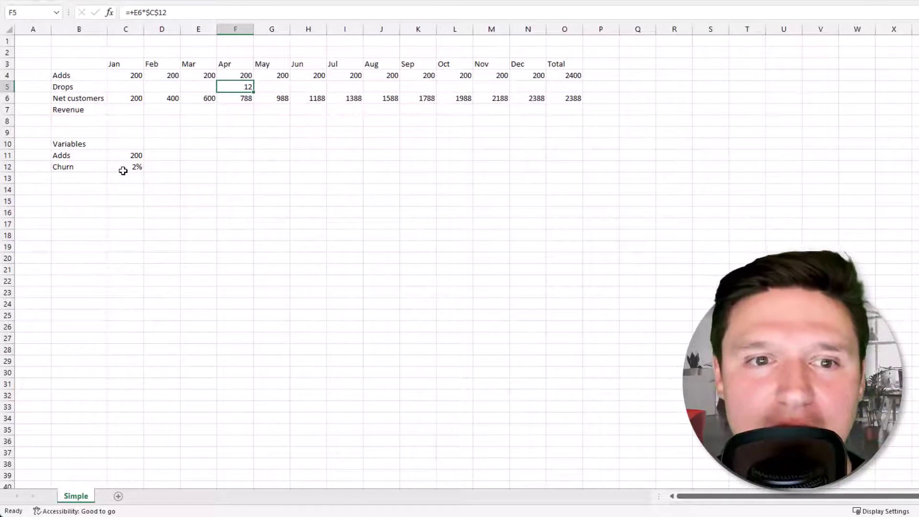
pyautogui.press('F2')
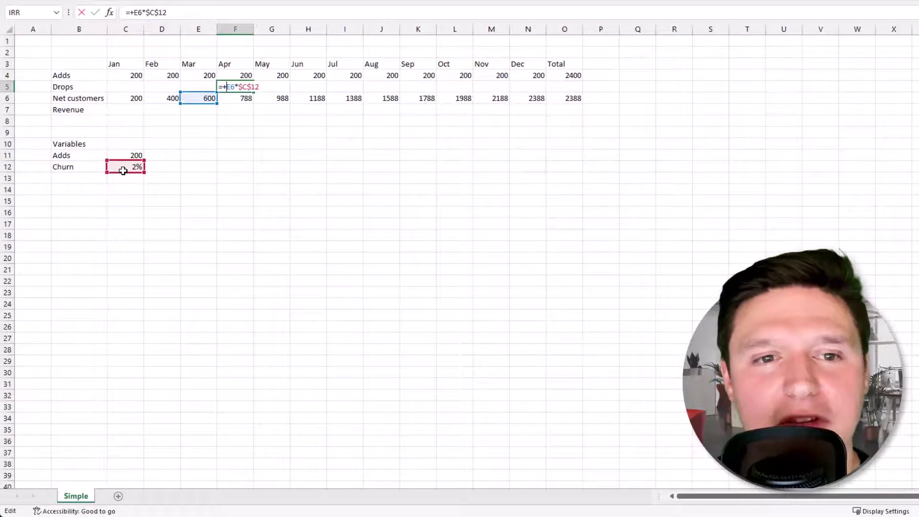
pyautogui.write('ROUND(')
pyautogui.press('End')
pyautogui.write(',')
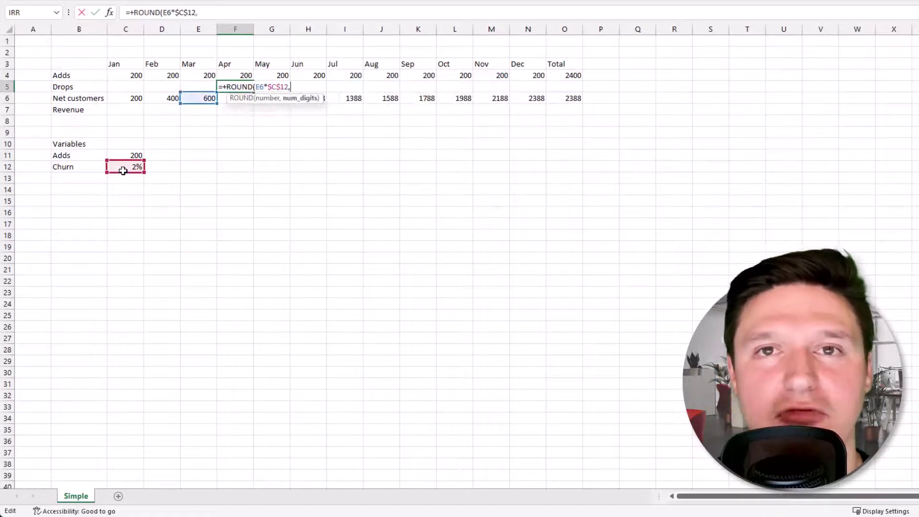
pyautogui.write('0)')
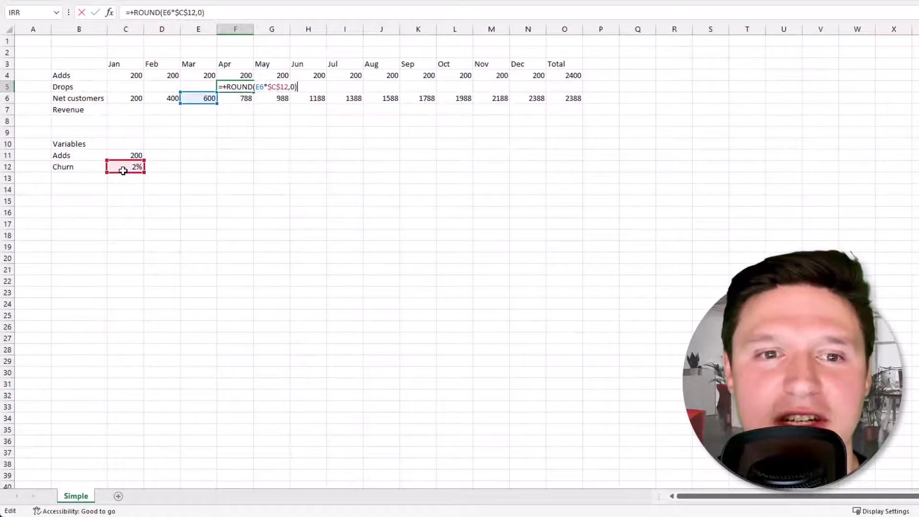
pyautogui.press('Return')
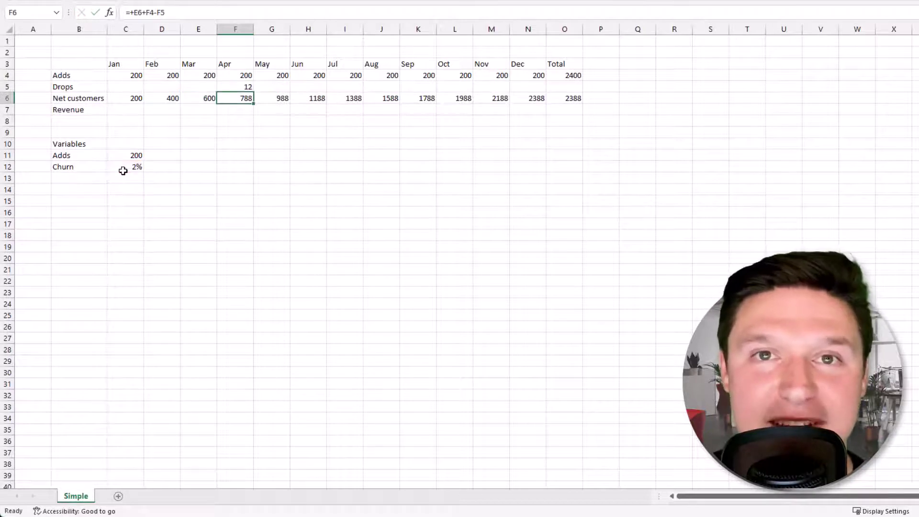
# Copy the rounded drops formula through December in N5 and AutoSum the Drops total in O5.
pyautogui.press('Up')
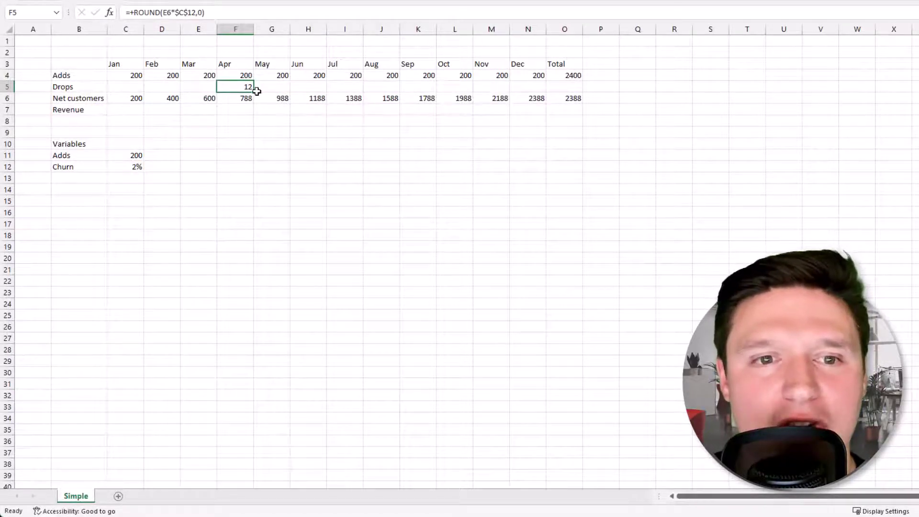
pyautogui.moveTo(256, 90); pyautogui.dragTo(543, 88)
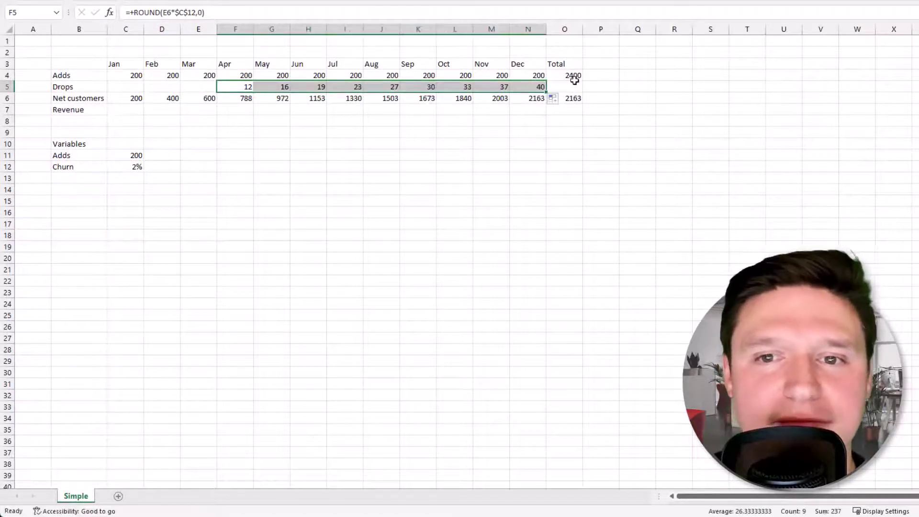
pyautogui.click(570, 88)
pyautogui.hotkey('alt', '=')
pyautogui.press('Return')
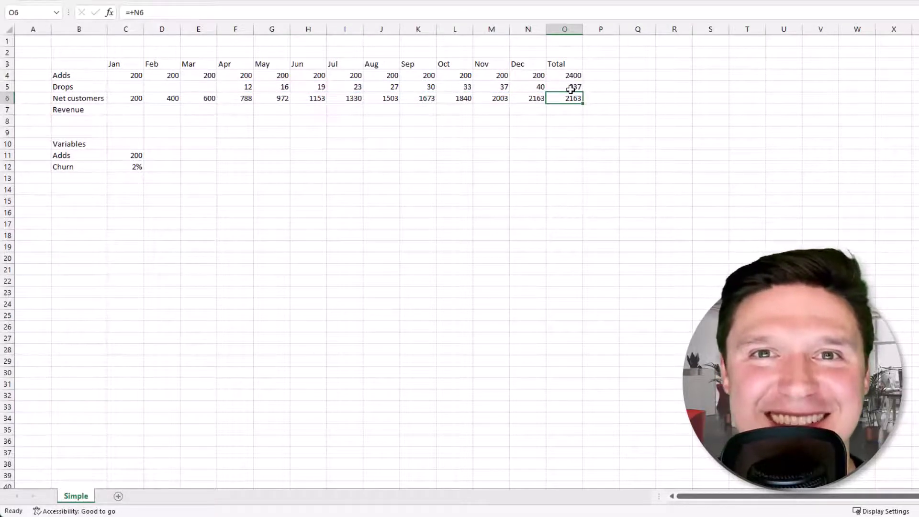
# Add an MRR label in B13 with a value of $250 in C13.
pyautogui.click(79, 155)
pyautogui.press('Down')
pyautogui.press('Down')
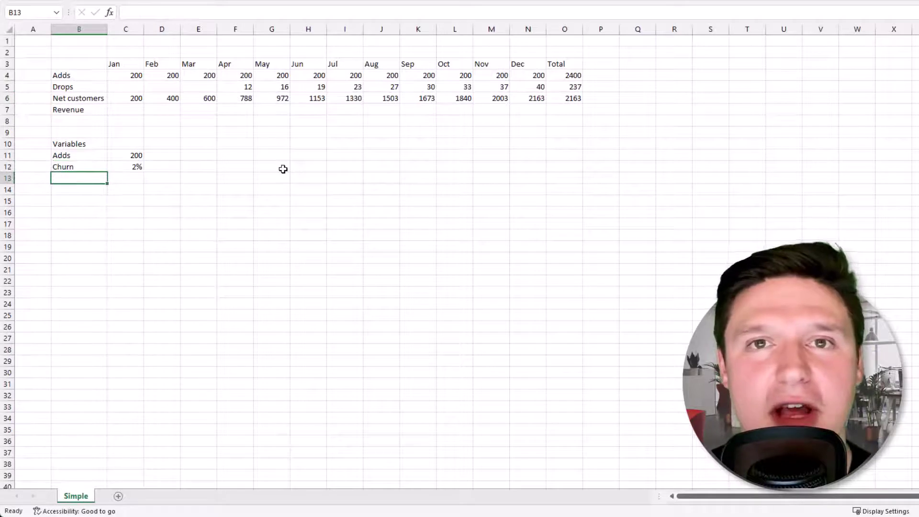
pyautogui.write('MRR')
pyautogui.press('Tab')
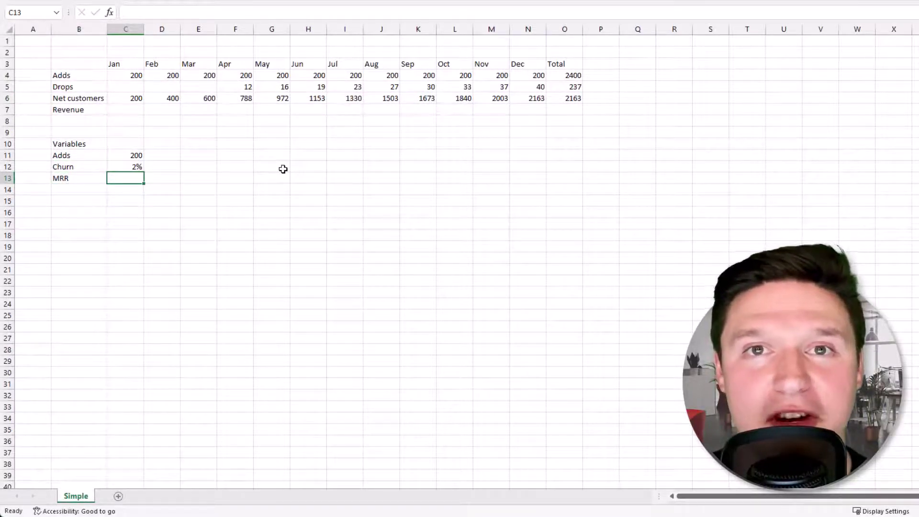
pyautogui.write('$250')
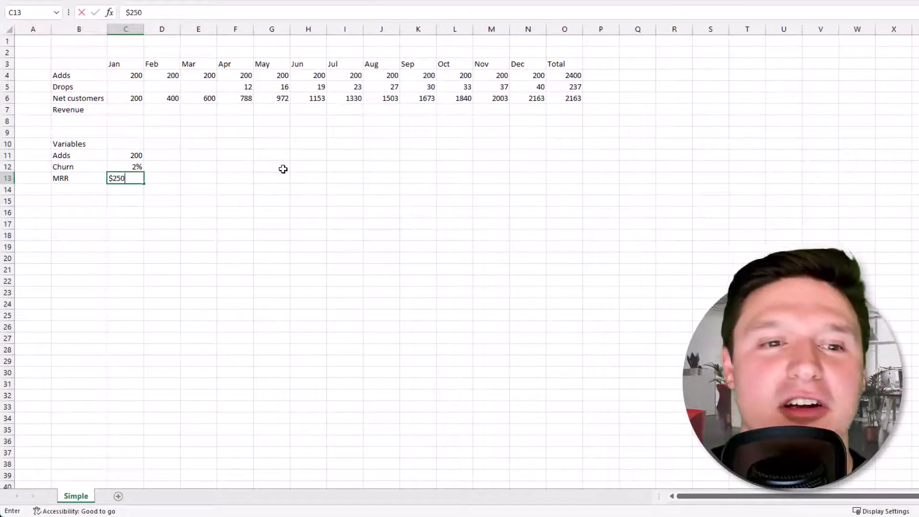
pyautogui.press('Tab')
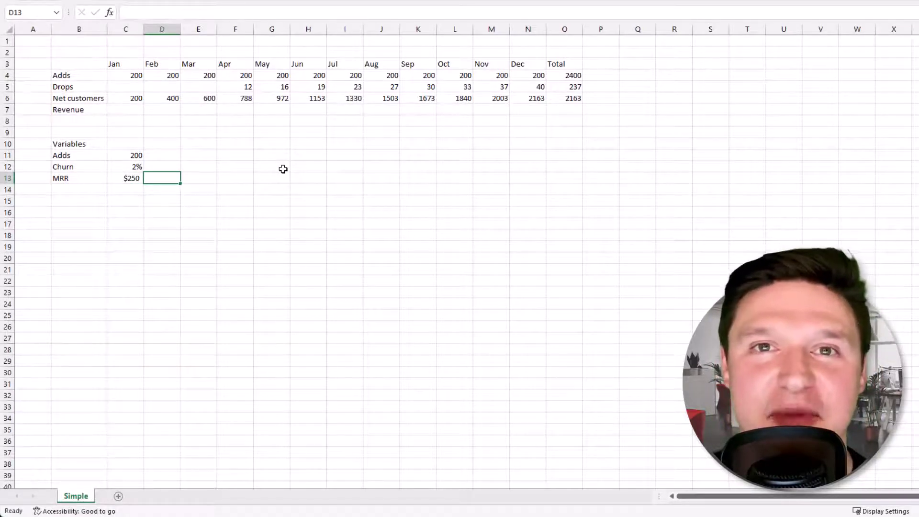
# Enter =C6*$C$13 as January revenue in C7 and copy it across to December in N7.
pyautogui.press('Left')
pyautogui.press('Up')
pyautogui.press('Up')
pyautogui.press('Up')
pyautogui.press('Up')
pyautogui.press('Up')
pyautogui.press('Up')
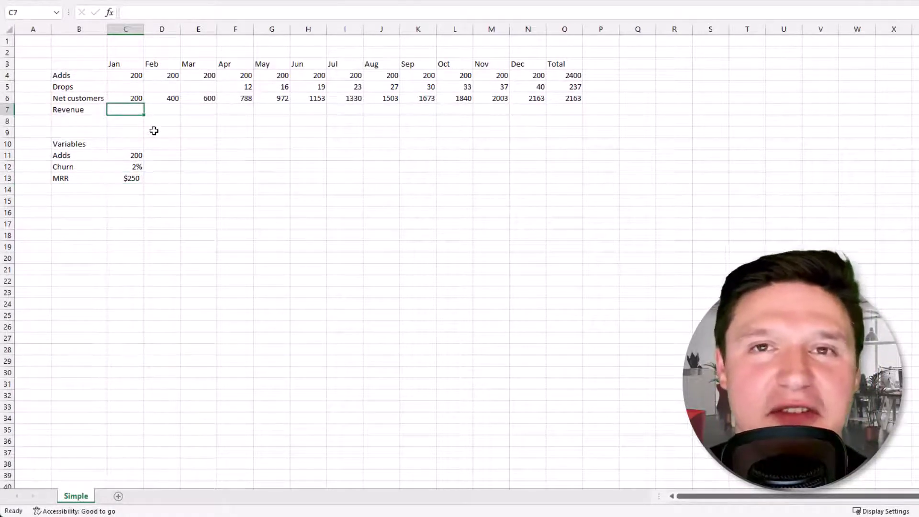
pyautogui.write('+')
pyautogui.press('Up')
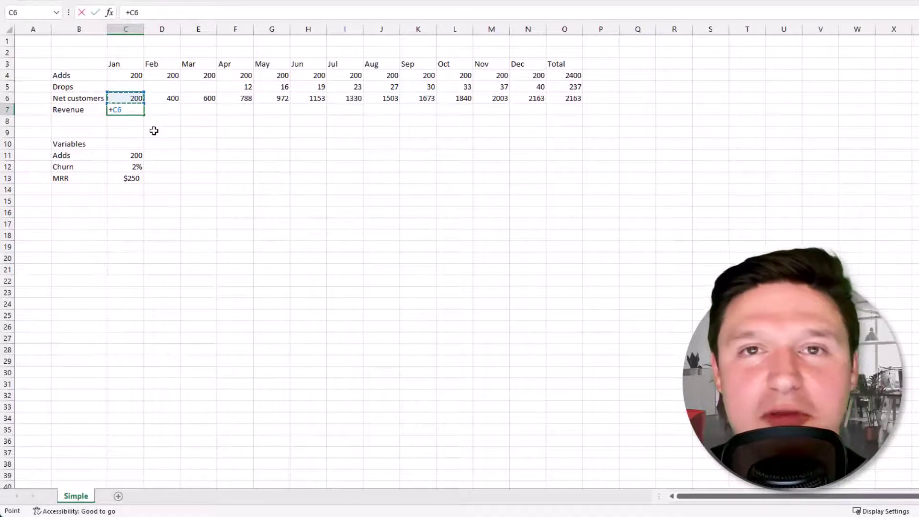
pyautogui.write('*')
pyautogui.click(135, 176)
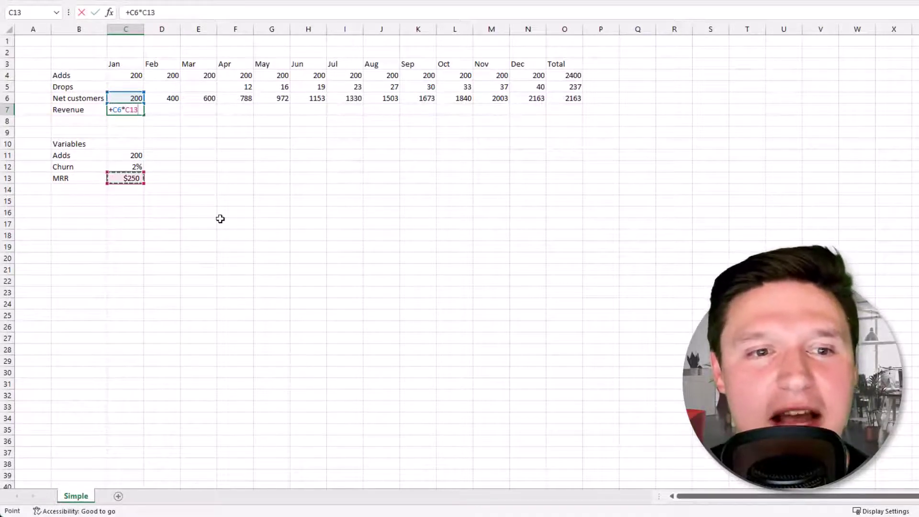
pyautogui.press('F4')
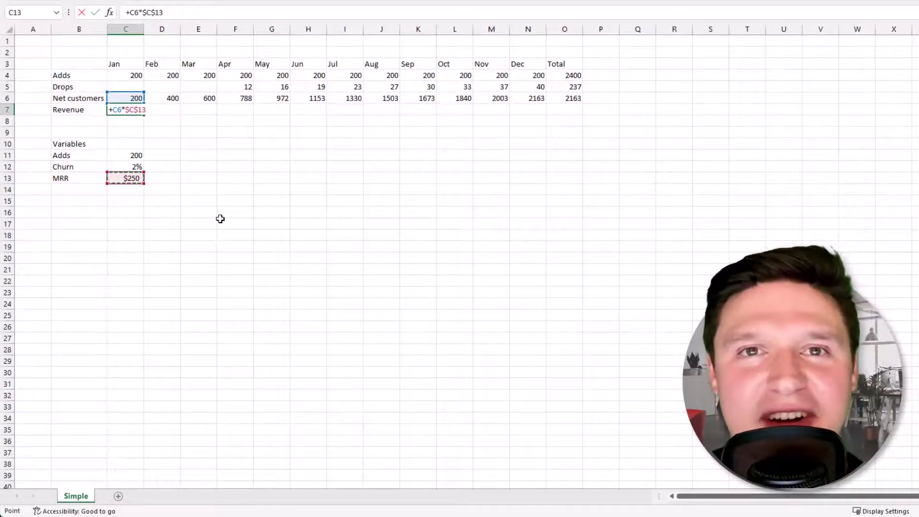
pyautogui.hotkey('ctrl', 'Return')
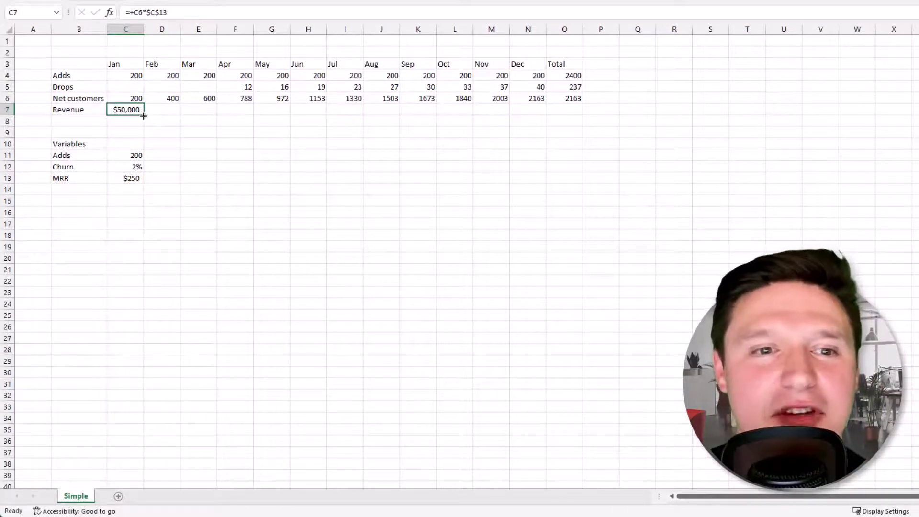
pyautogui.moveTo(144, 115); pyautogui.dragTo(530, 113)
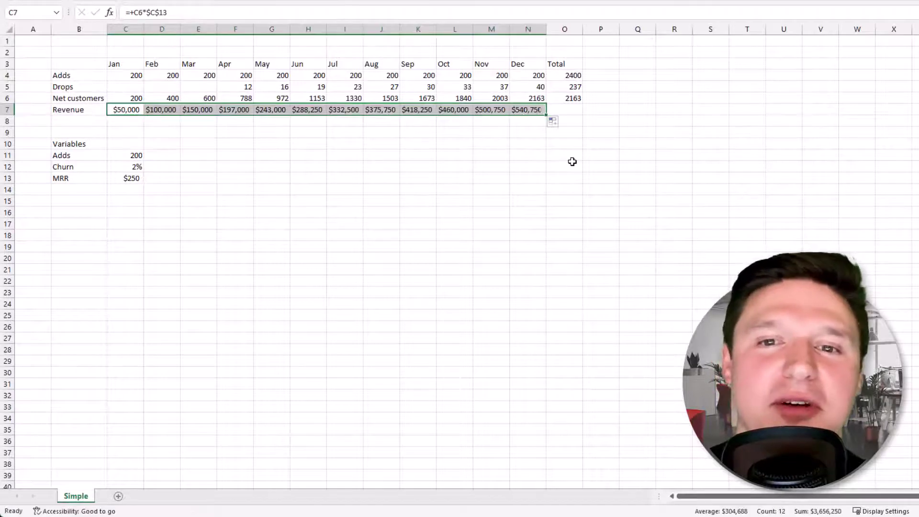
# Enter =SUM(C7:N7) in O7 to total revenue at $3,656,250.
pyautogui.click(573, 113)
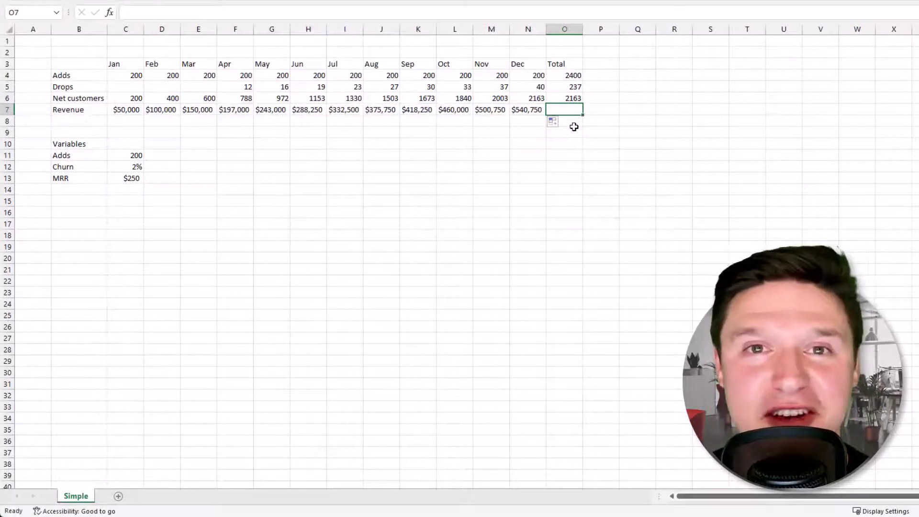
pyautogui.write('=sum')
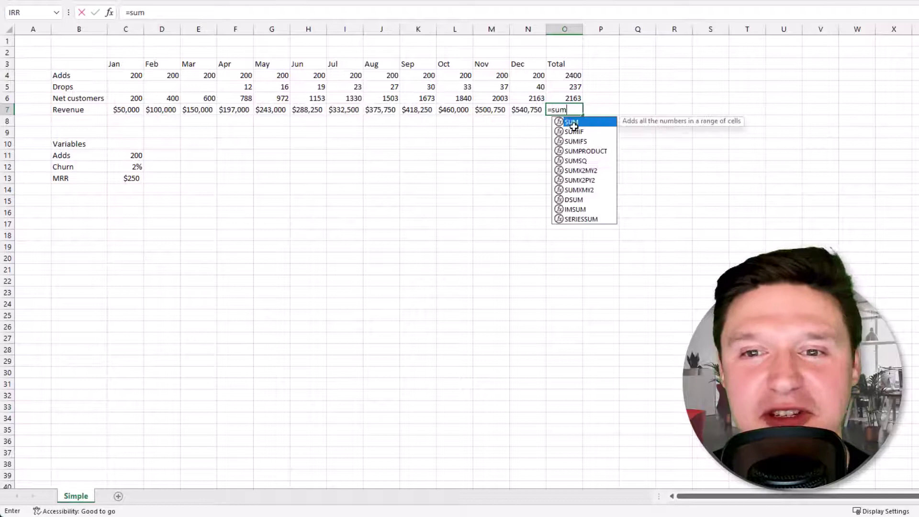
pyautogui.press('Tab')
pyautogui.press('Left')
pyautogui.hotkey('ctrl', 'shift', 'Left')
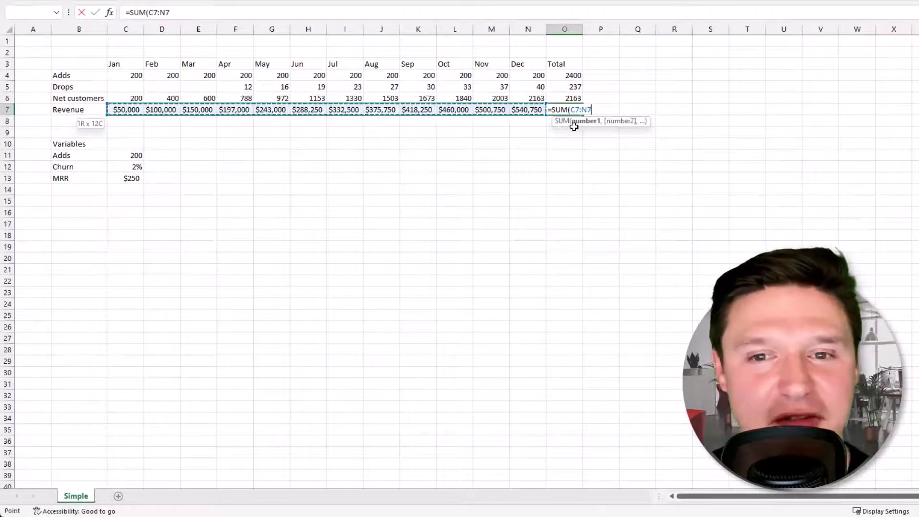
pyautogui.write(')')
pyautogui.press('Return')
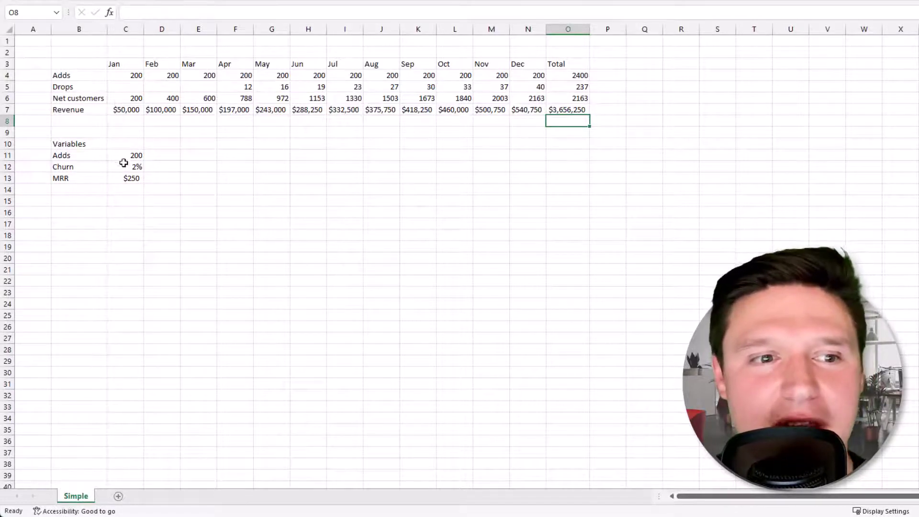
# Enter a Scenarios label in E10 with adds values 200 and 300 in F10:G10.
pyautogui.click(188, 146)
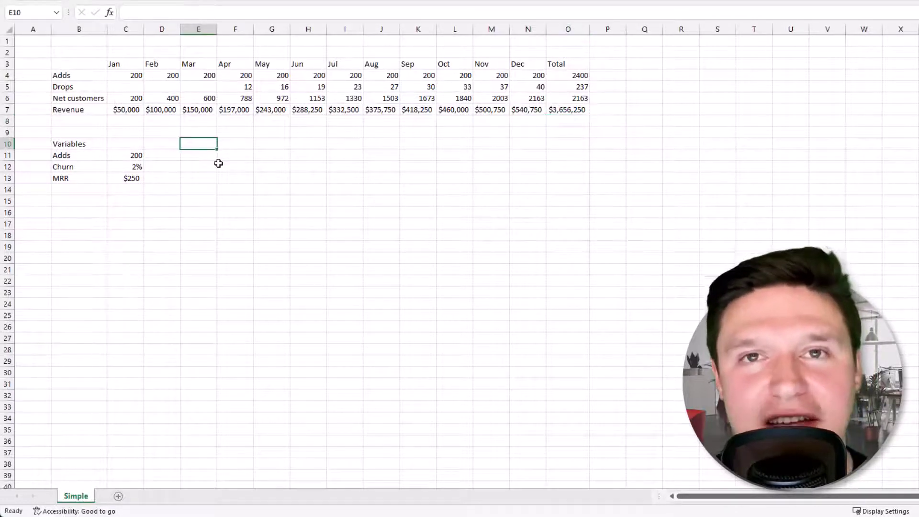
pyautogui.write('Scenarios')
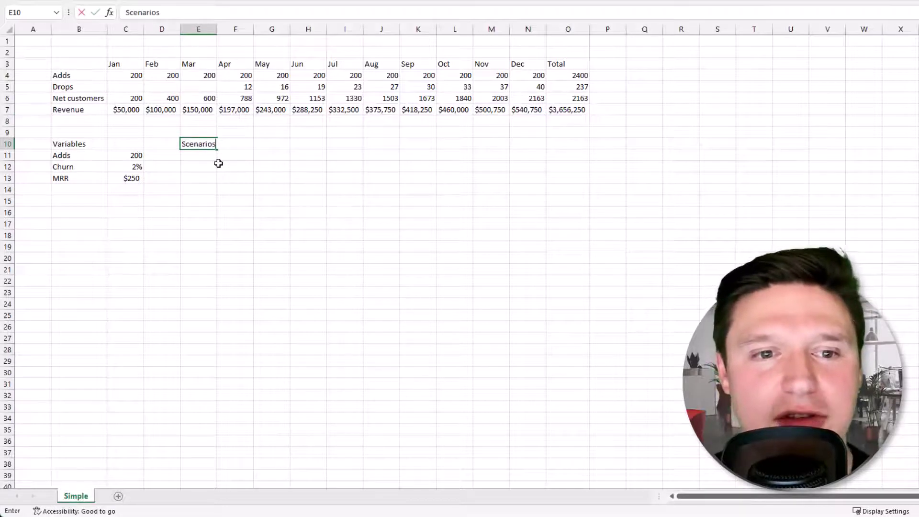
pyautogui.press('Tab')
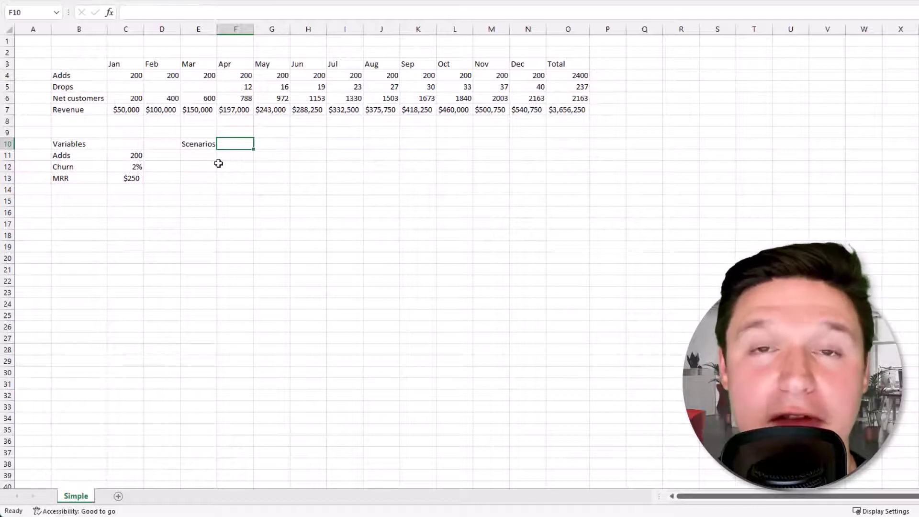
pyautogui.write('200')
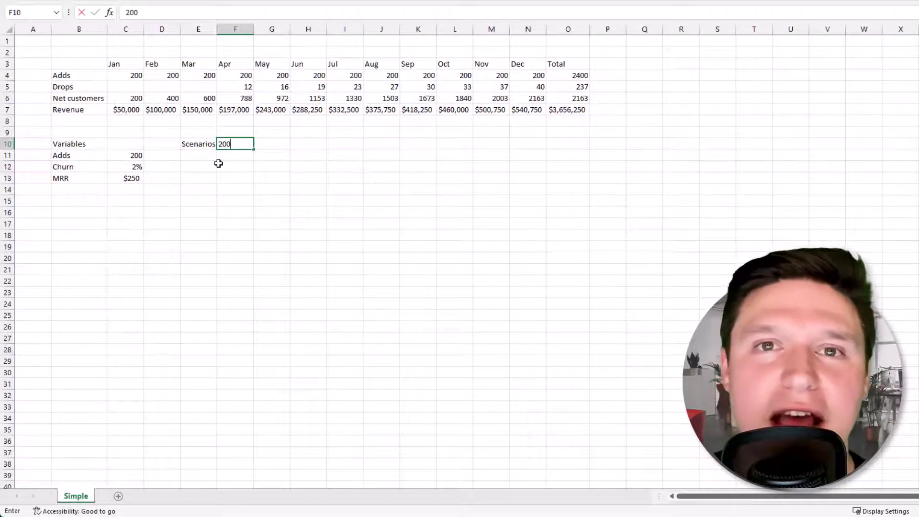
pyautogui.press('Tab')
pyautogui.write('300')
pyautogui.press('Return')
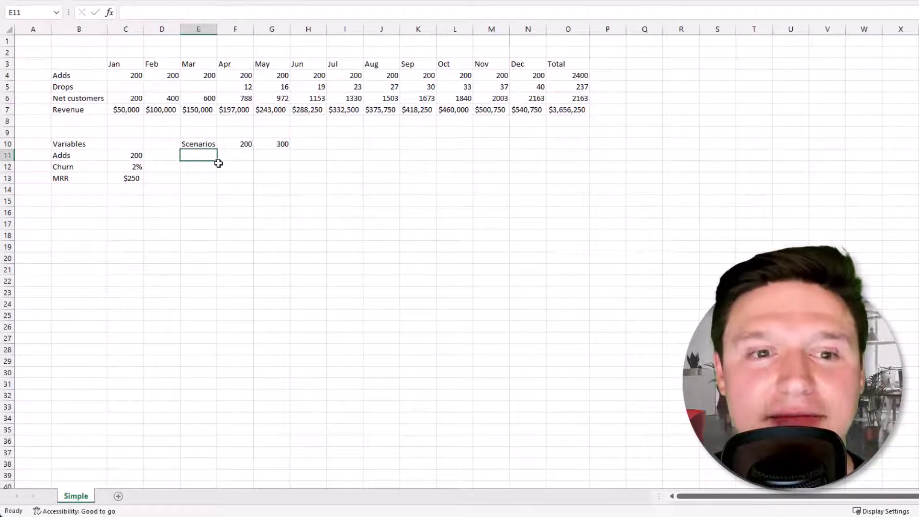
# Enter the churn scenarios 2% and 5% down E11:E12.
pyautogui.write('2')
pyautogui.press('Return')
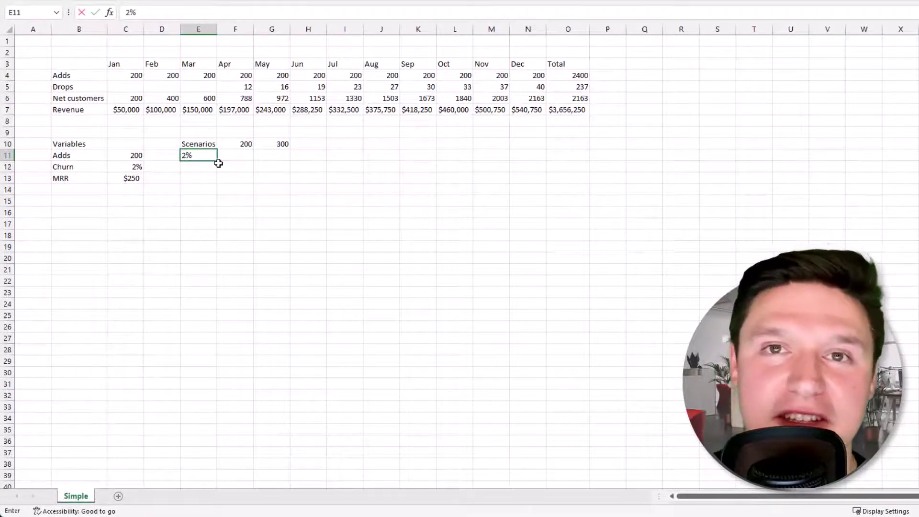
pyautogui.write('5%')
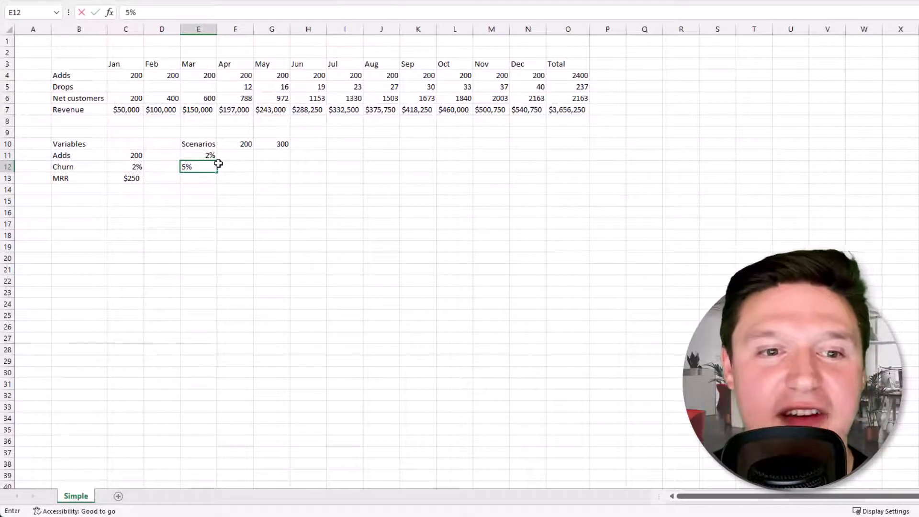
pyautogui.press('Return')
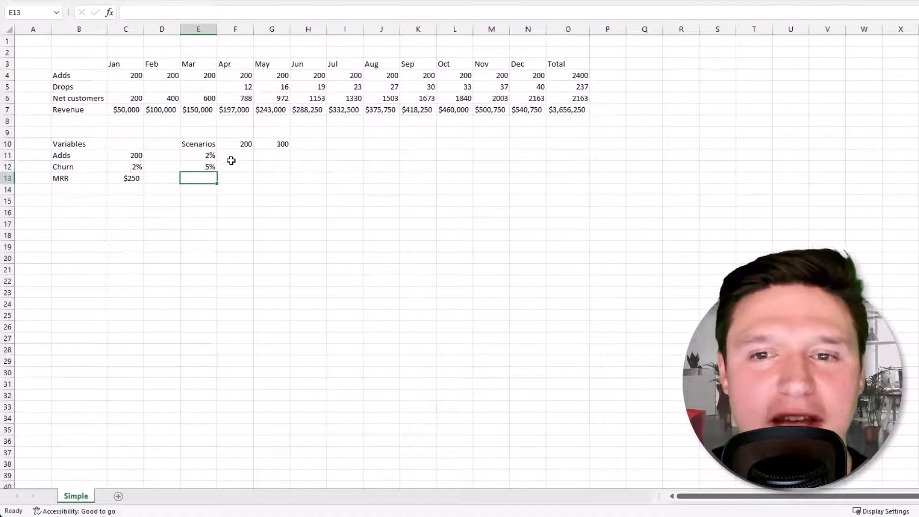
# Paste the current O7 revenue total as a plain value under the 200-adds scenario.
pyautogui.click(574, 109)
pyautogui.hotkey('ctrl', 'c')
pyautogui.click(239, 154)
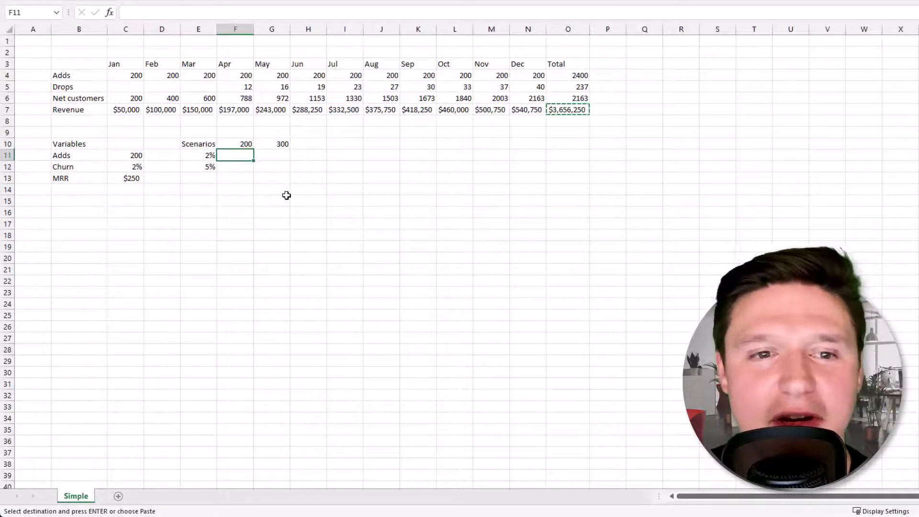
pyautogui.click(286, 195)
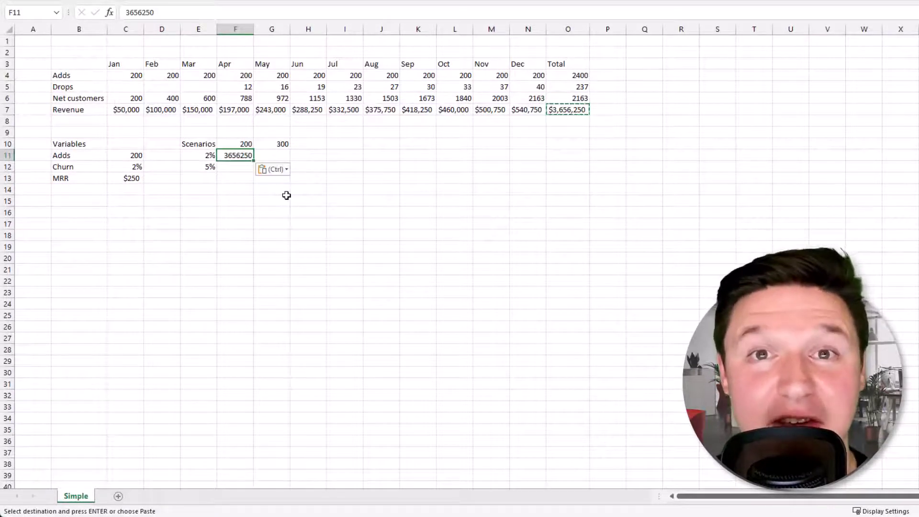
# Set Adds to 300 and paste the updated revenue total as a value under the 300 scenario.
pyautogui.click(134, 155)
pyautogui.write('300')
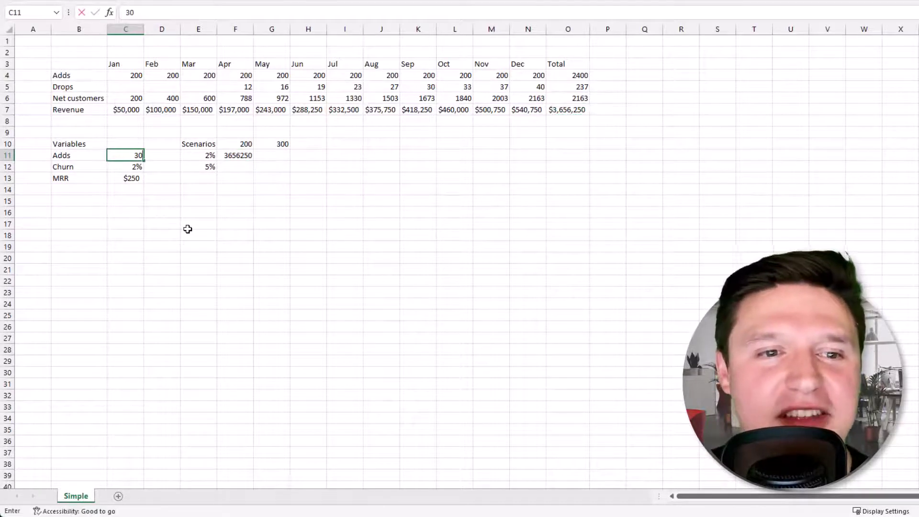
pyautogui.press('Return')
pyautogui.click(588, 113)
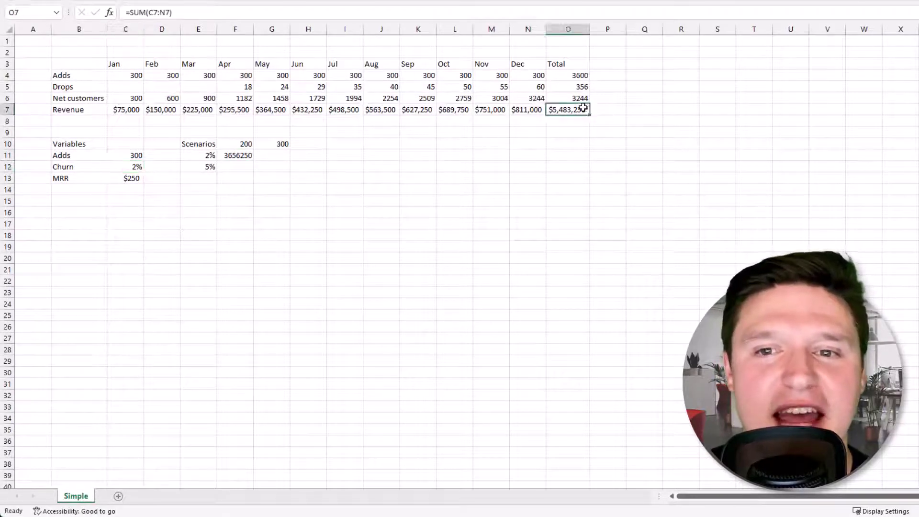
pyautogui.hotkey('ctrl', 'c')
pyautogui.click(282, 155)
pyautogui.rightClick(287, 158)
pyautogui.click(316, 196)
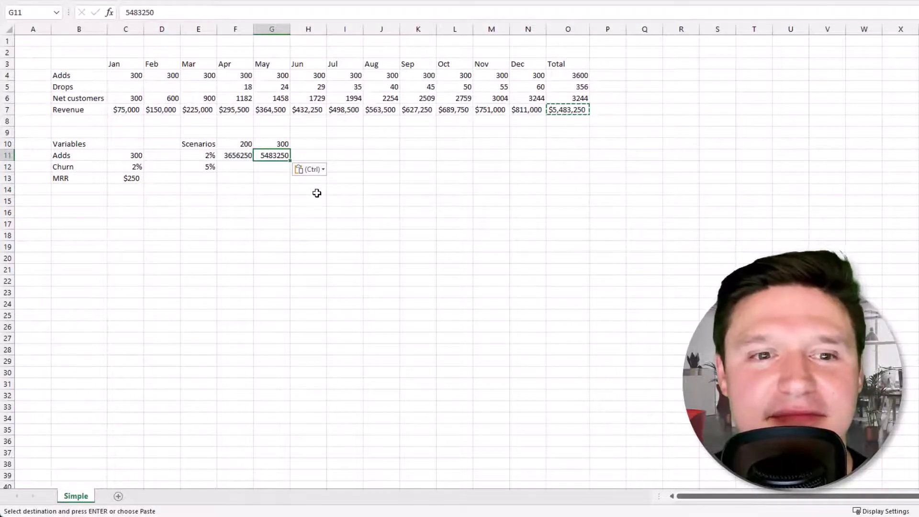
# Set Churn to 5% and paste the 4992250 revenue total as a value into G12.
pyautogui.click(137, 166)
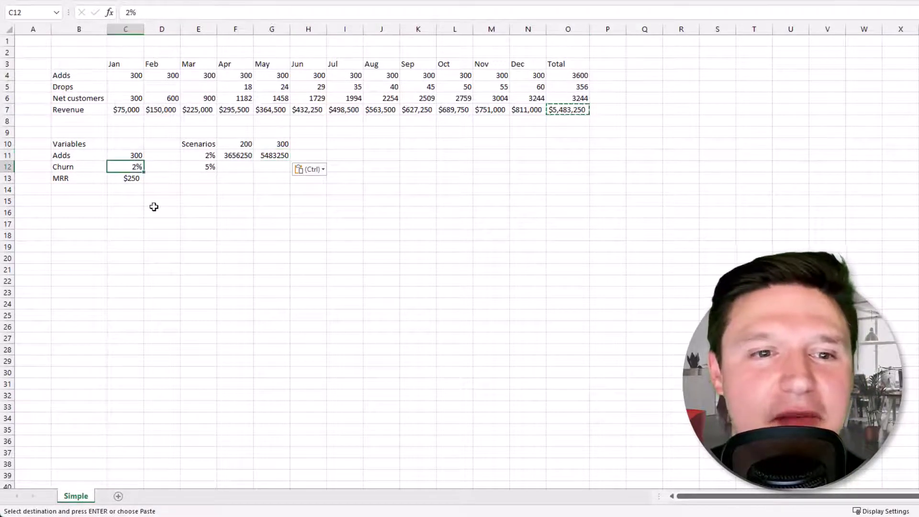
pyautogui.write('5%')
pyautogui.press('Return')
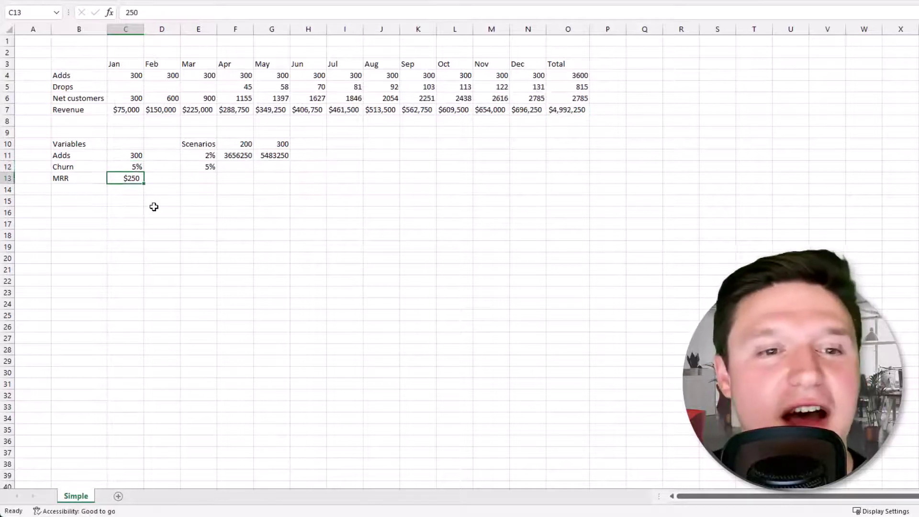
pyautogui.click(593, 113)
pyautogui.click(582, 111)
pyautogui.hotkey('ctrl', 'c')
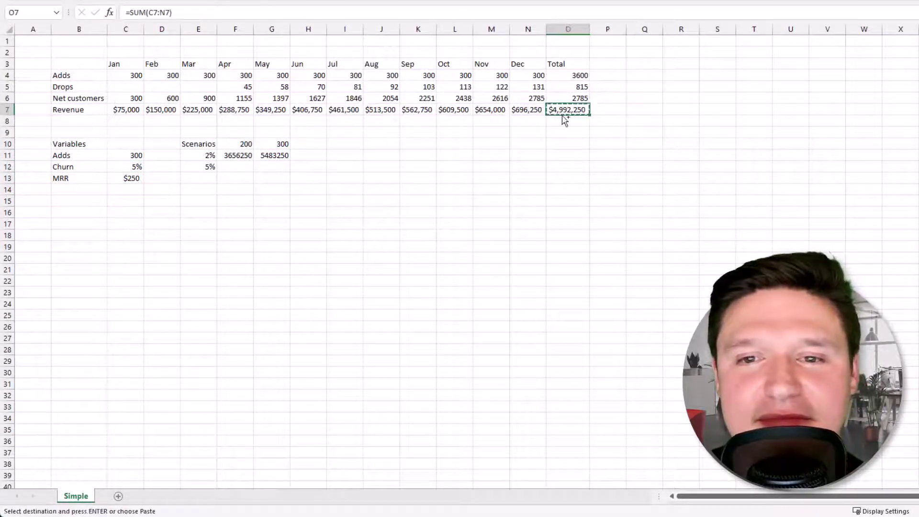
pyautogui.click(258, 162)
pyautogui.hotkey('ctrl', 'v')
pyautogui.press('ctrl')
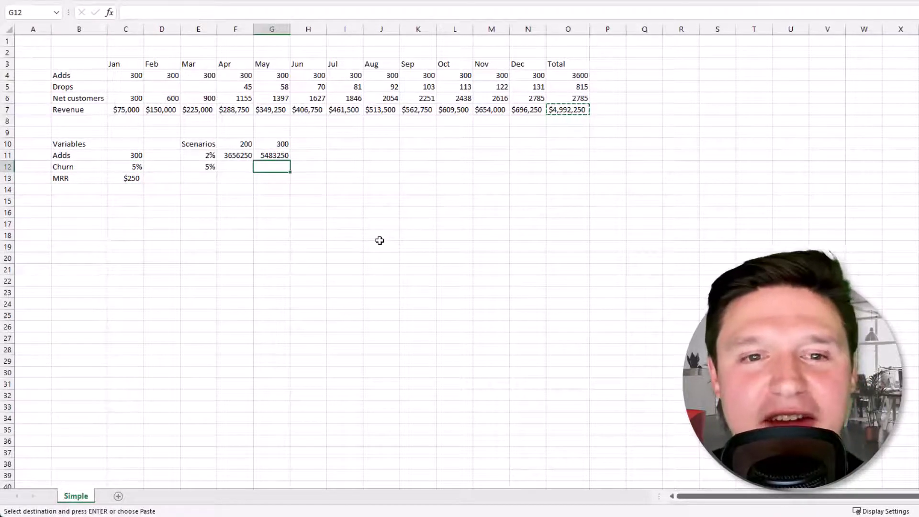
pyautogui.press('v')
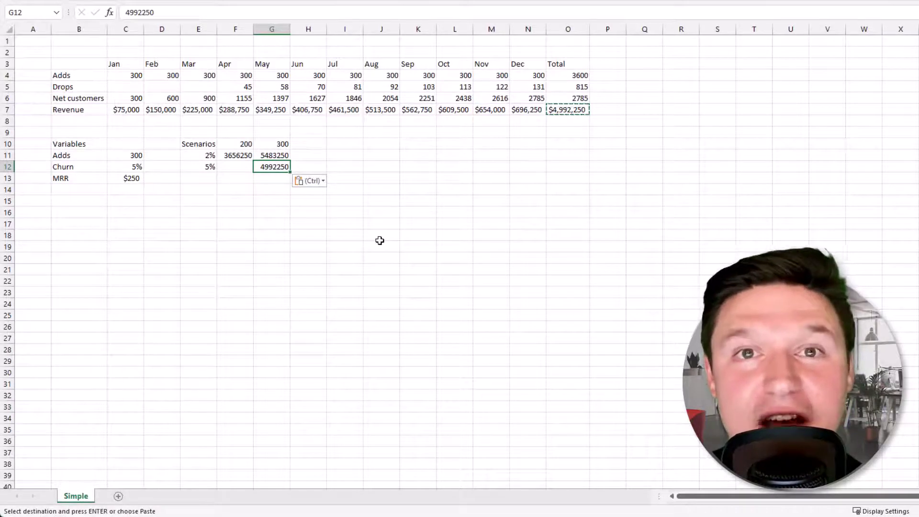
# Set Adds in C11 back to 200 and copy the recalculated revenue total for F12.
pyautogui.press('Left')
pyautogui.press('Left')
pyautogui.press('Left')
pyautogui.press('Up')
pyautogui.press('Left')
pyautogui.write('200')
pyautogui.press('Return')
pyautogui.press('Right')
pyautogui.press('Right')
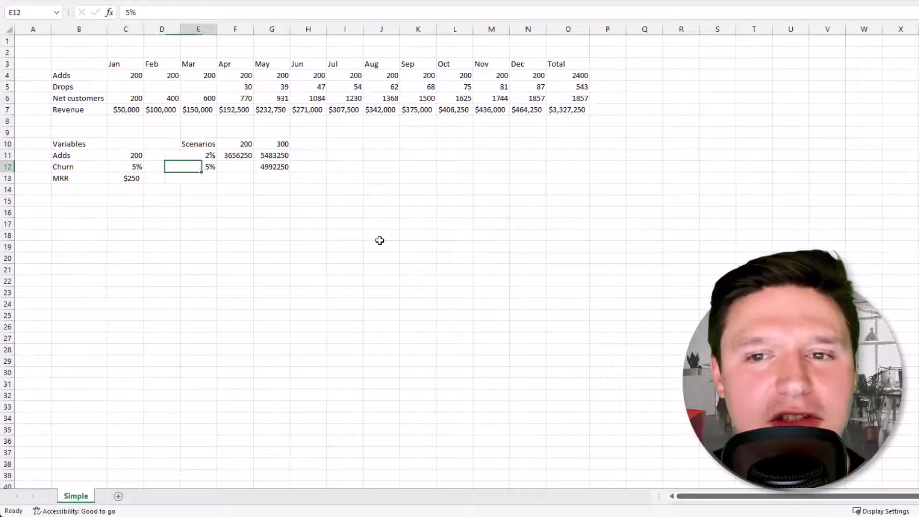
pyautogui.press('Right')
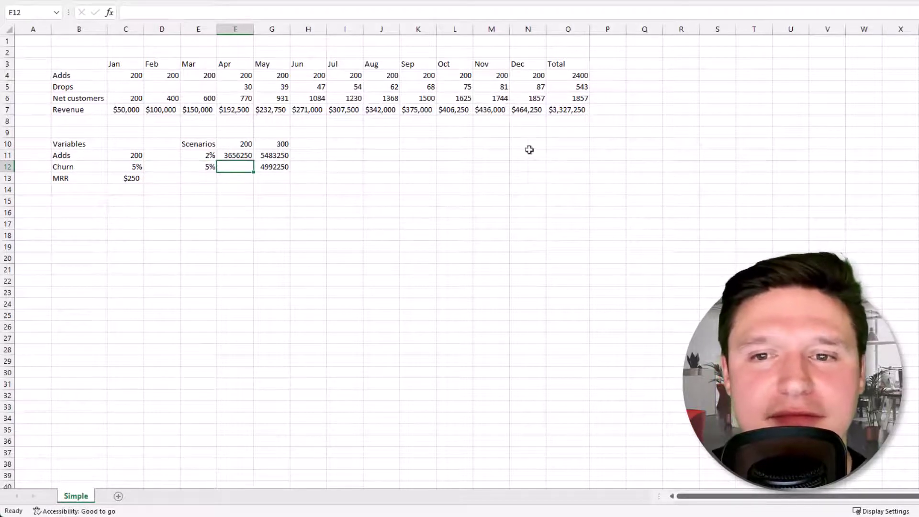
pyautogui.click(581, 113)
pyautogui.hotkey('ctrl', 'c')
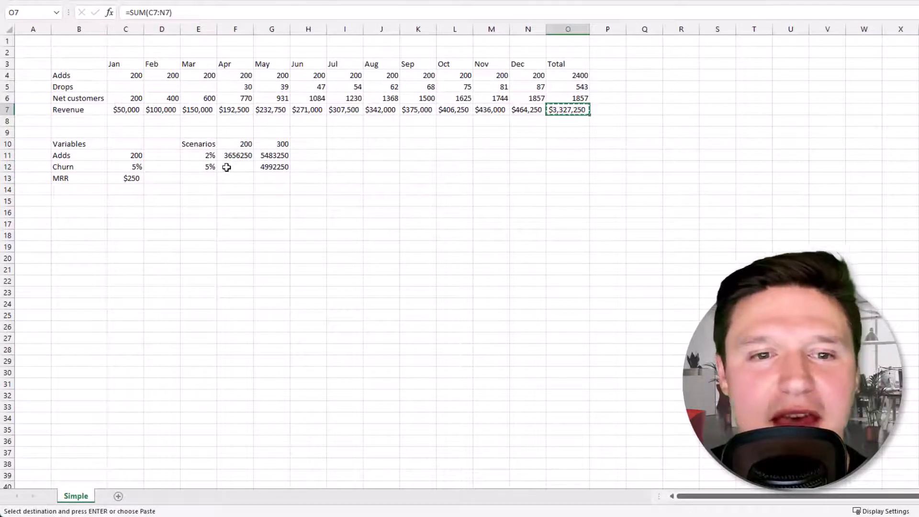
pyautogui.click(228, 168)
pyautogui.hotkey('shift', 'F10')
# Paste 3327250 into F12, then format F11:G12 as currency with no decimal places.
pyautogui.press('v')
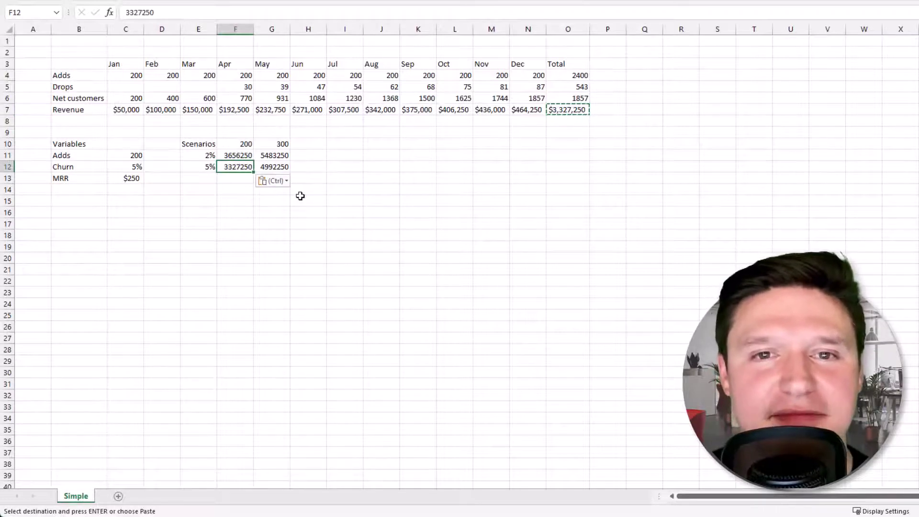
pyautogui.moveTo(242, 158); pyautogui.dragTo(272, 166)
pyautogui.click(479, 0)
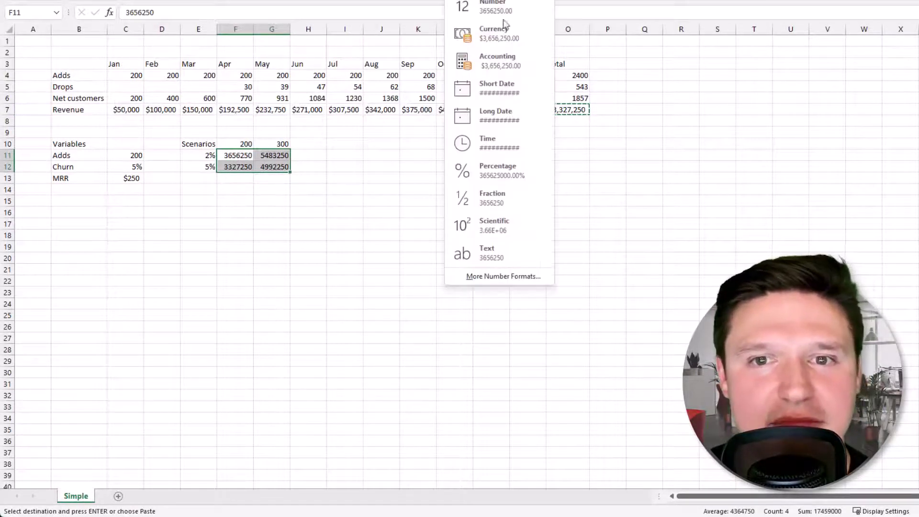
pyautogui.click(498, 32)
pyautogui.hotkey('alt', 'h')
pyautogui.press('9')
pyautogui.hotkey('alt', 'h')
pyautogui.press('9')
pyautogui.press('Down')
pyautogui.press('Down')
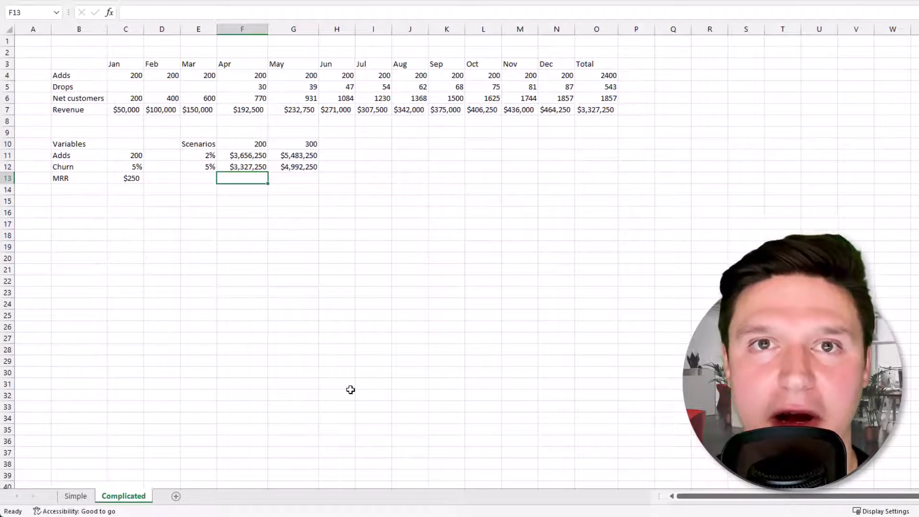
# Add the variables MRR Lo at $250 and MRR Lo % at 55%.
pyautogui.press('Left')
pyautogui.press('Left')
pyautogui.press('Left')
pyautogui.press('Left')
pyautogui.press('Down')
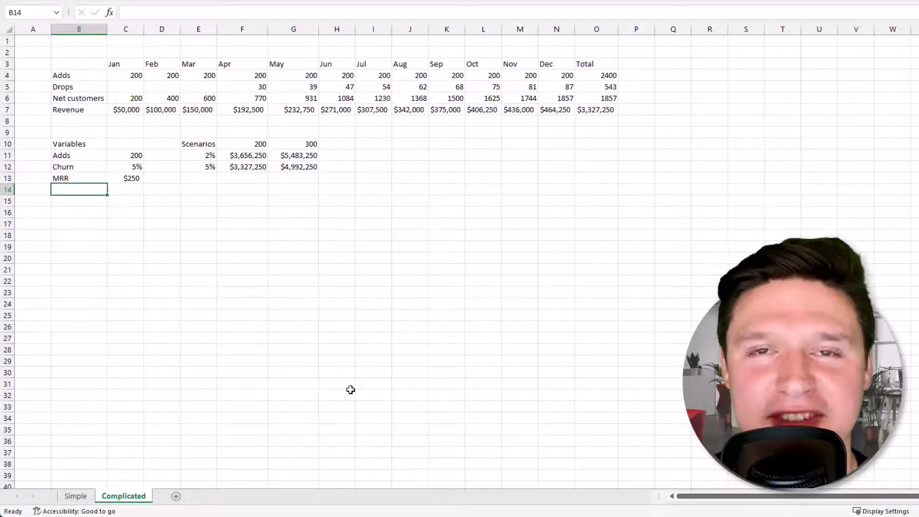
pyautogui.write('MRR')
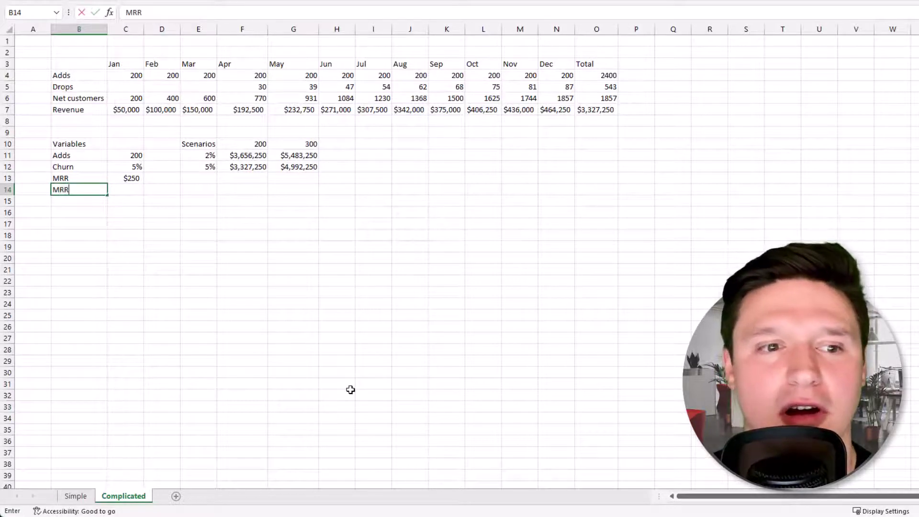
pyautogui.write(' Lo')
pyautogui.press('Tab')
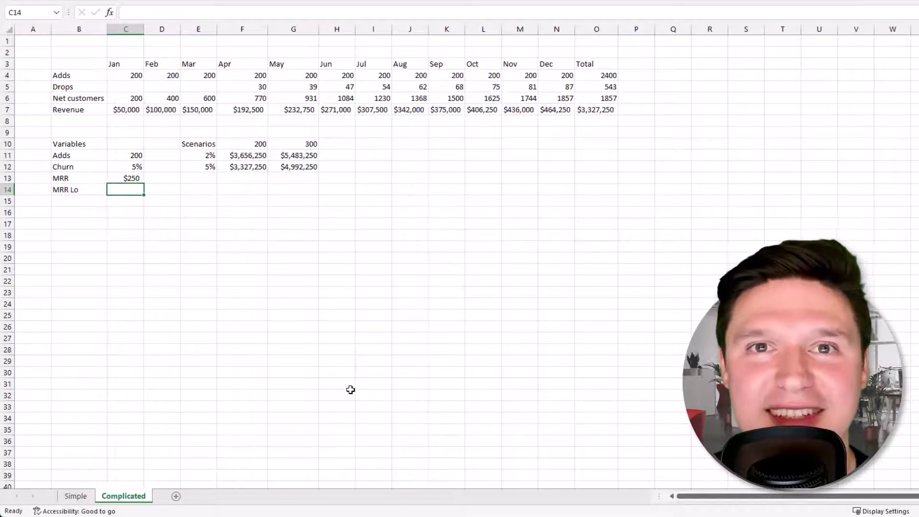
pyautogui.write('$2540')
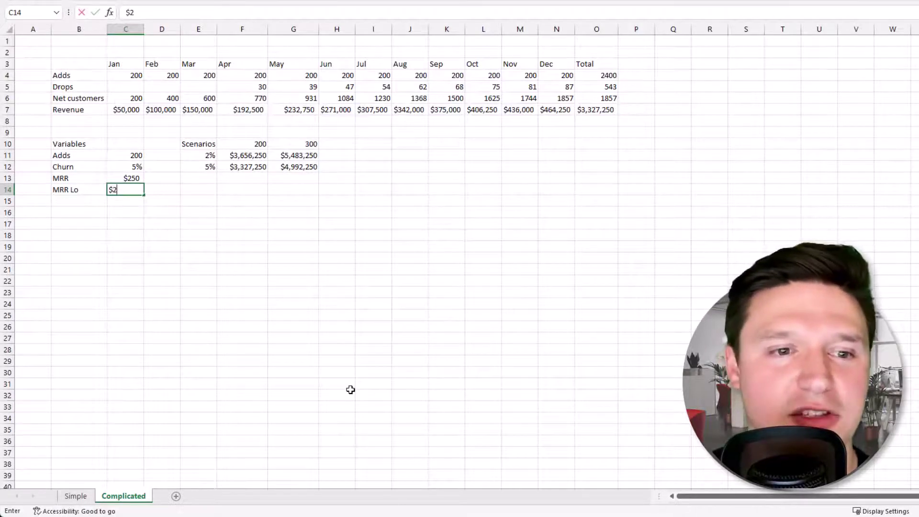
pyautogui.press('BackSpace')
pyautogui.press('BackSpace')
pyautogui.write('0')
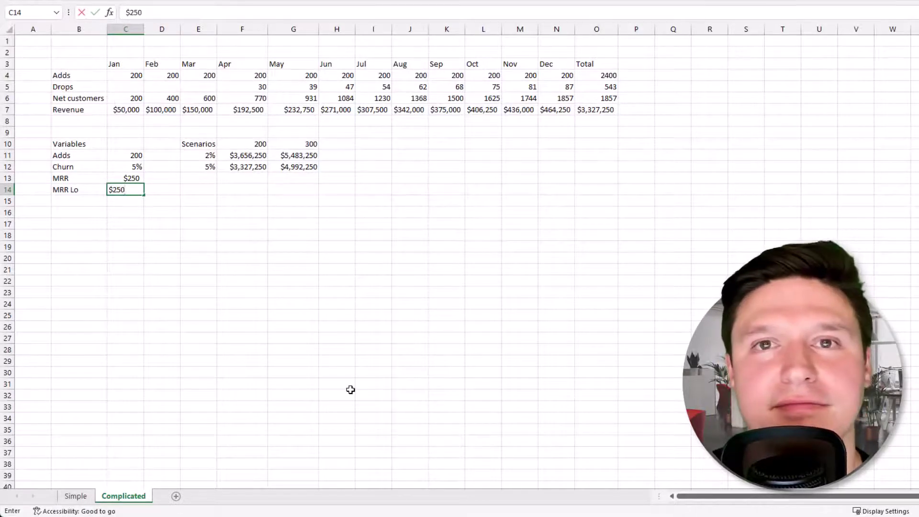
pyautogui.press('Return')
pyautogui.write('MRR Lo %')
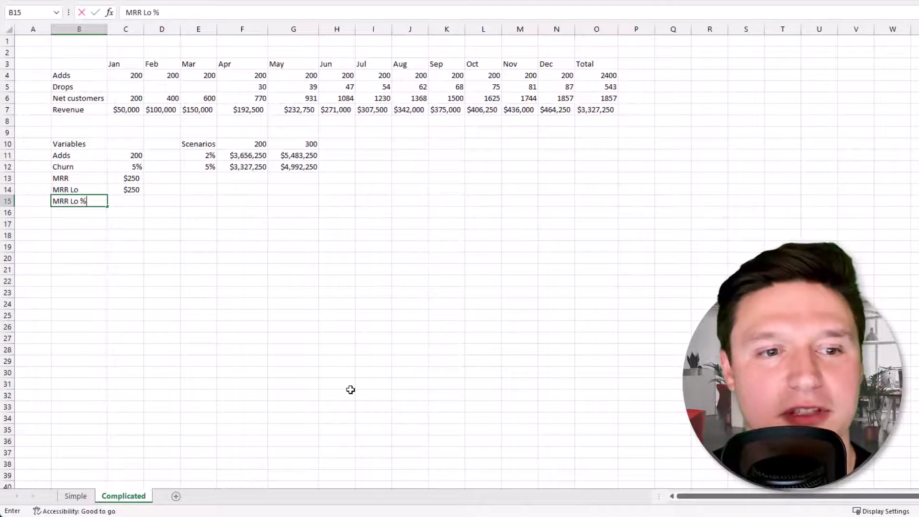
pyautogui.press('Tab')
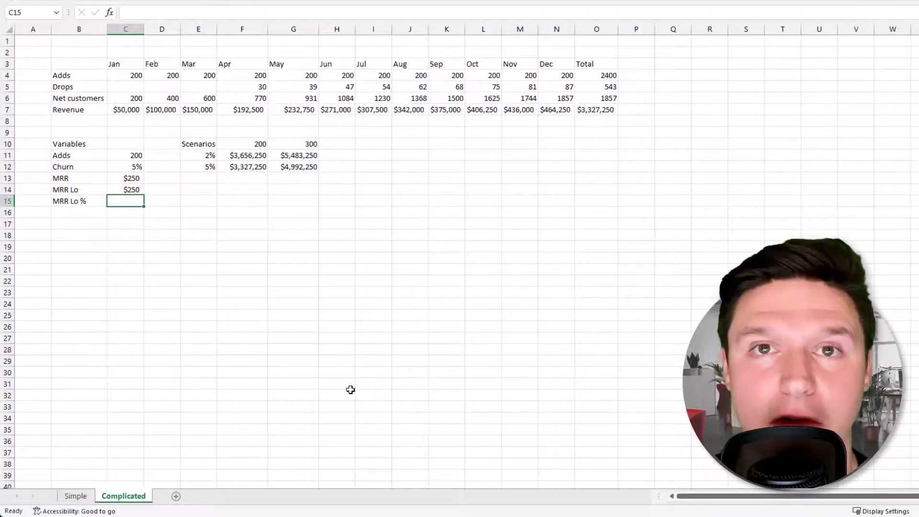
pyautogui.write('55%')
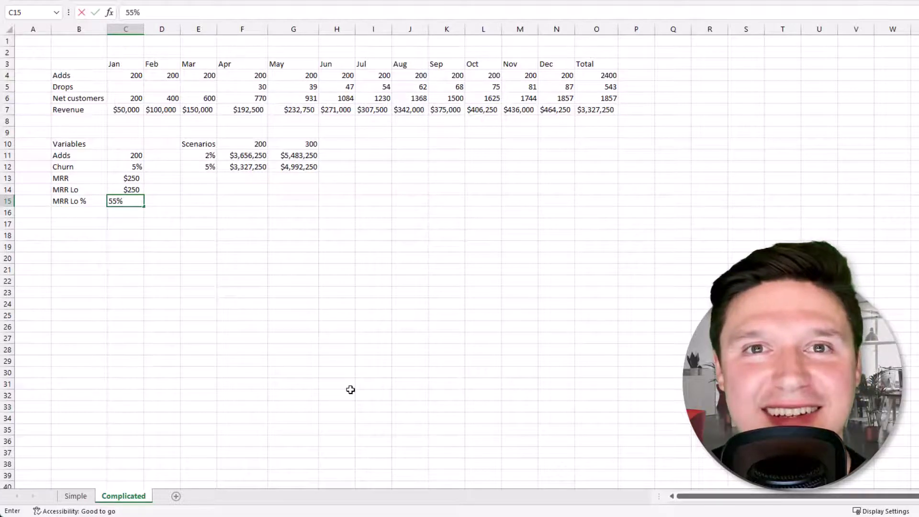
pyautogui.press('Return')
# Add MRR Hi at $350 and MRR Hi % as =1-C15, giving 45%.
pyautogui.write('MRR')
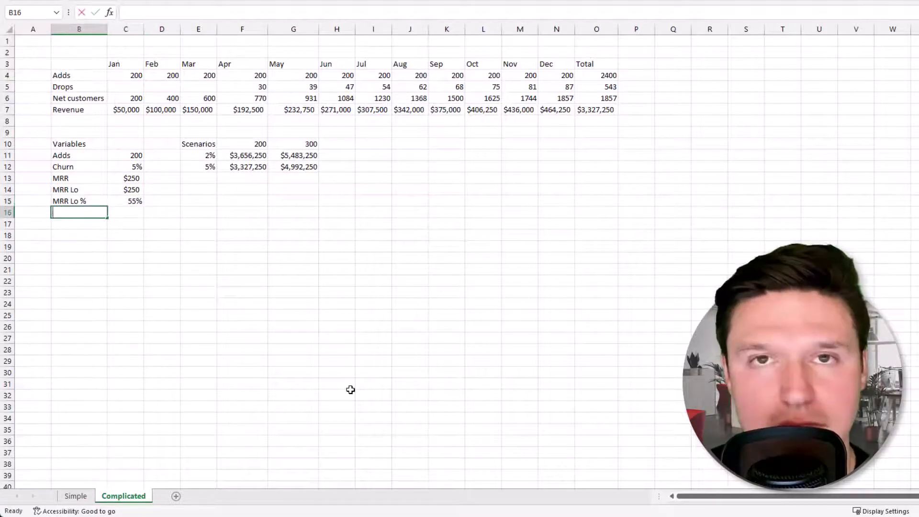
pyautogui.write(' Hi')
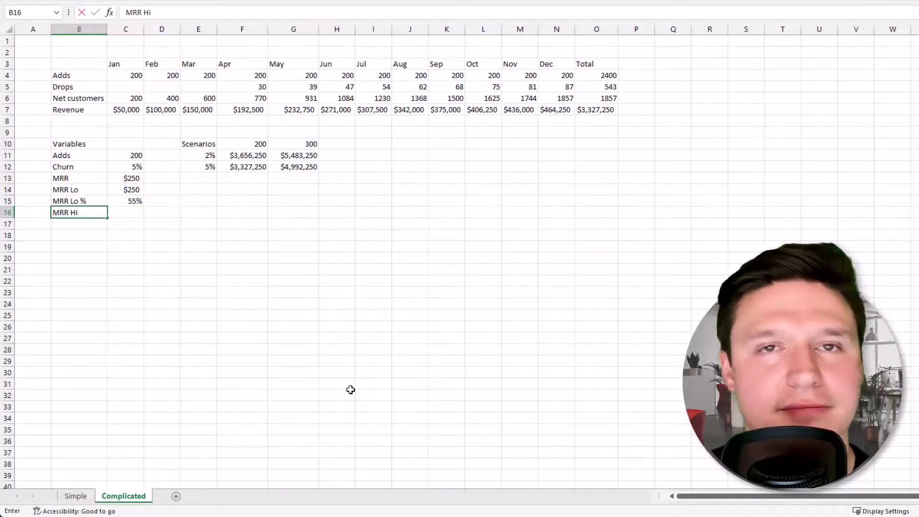
pyautogui.press('Tab')
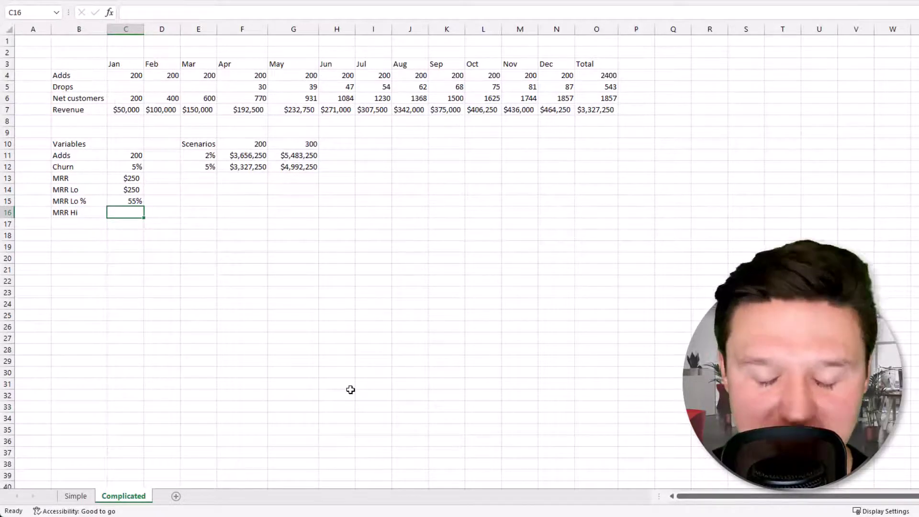
pyautogui.write('$350')
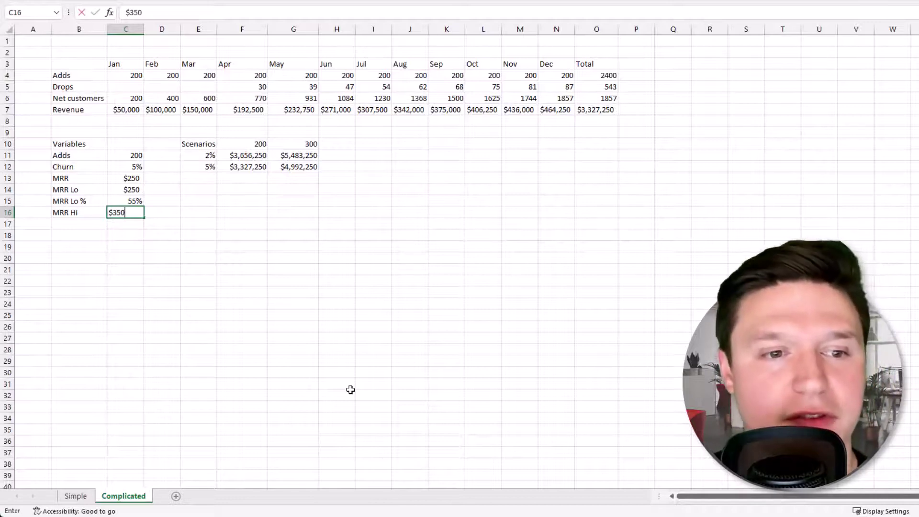
pyautogui.press('Return')
pyautogui.write('MRR ')
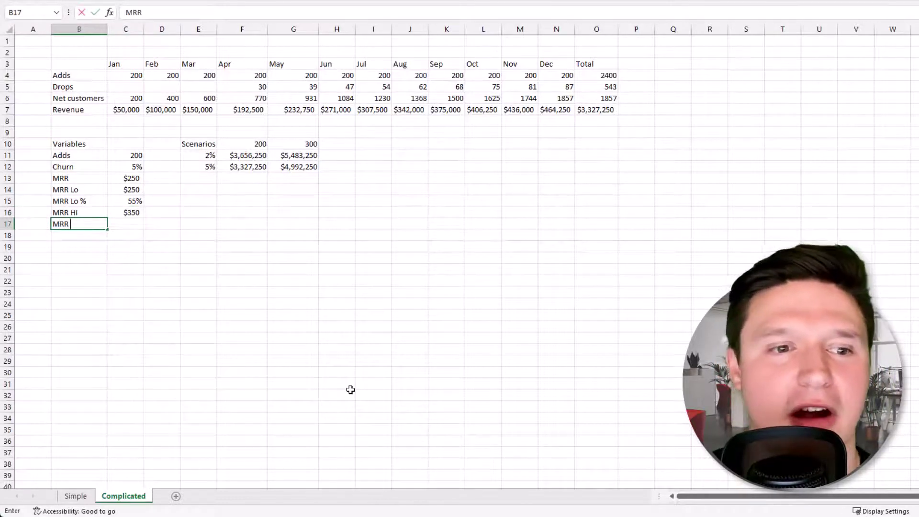
pyautogui.write('Hi %')
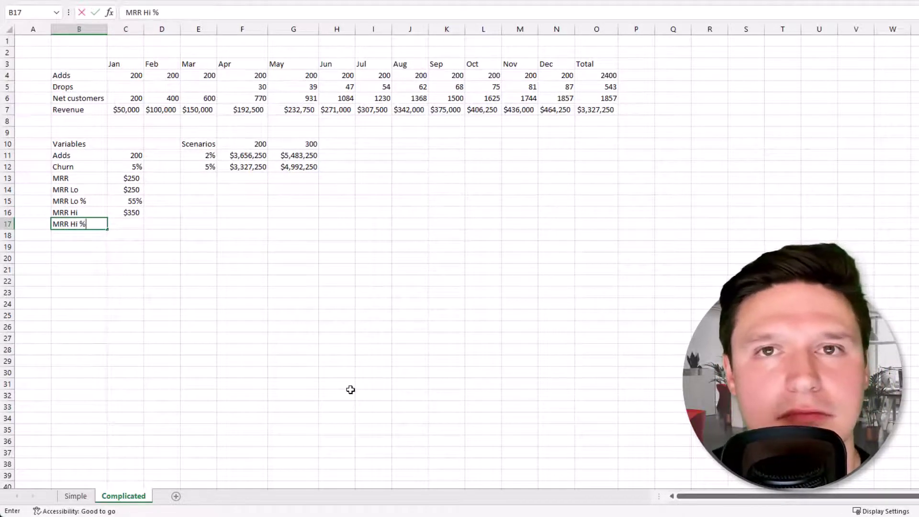
pyautogui.press('Tab')
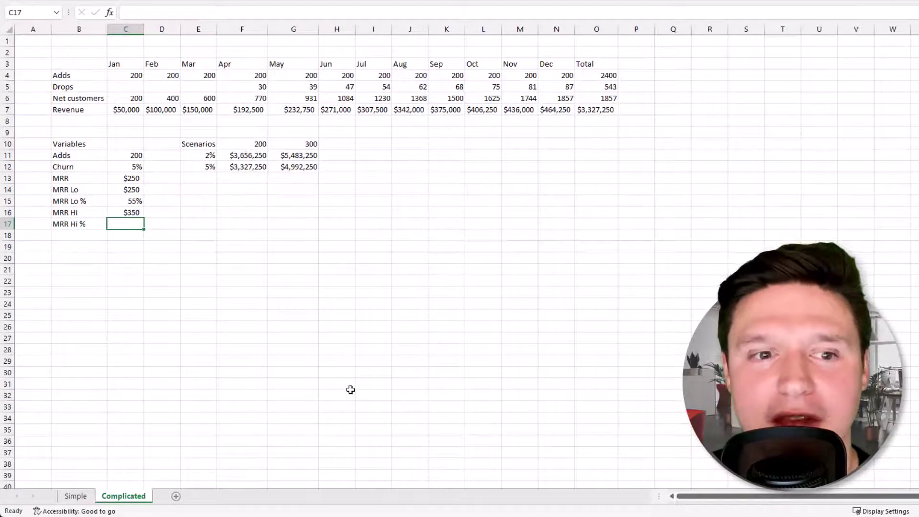
pyautogui.write('+1')
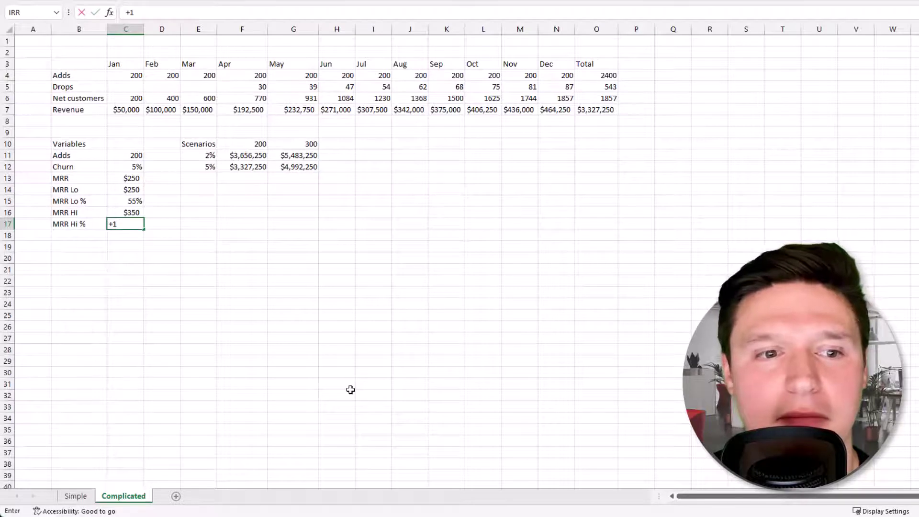
pyautogui.write('-')
pyautogui.press('Up')
pyautogui.press('Up')
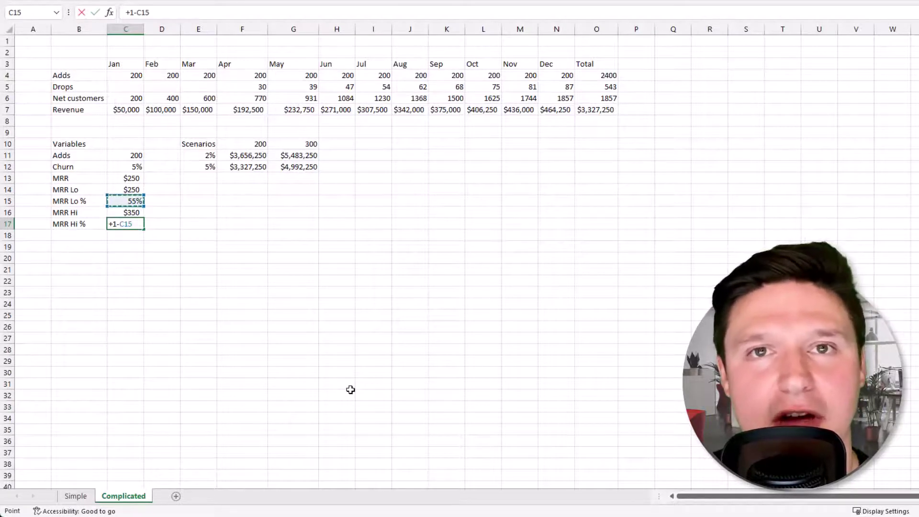
pyautogui.press('Return')
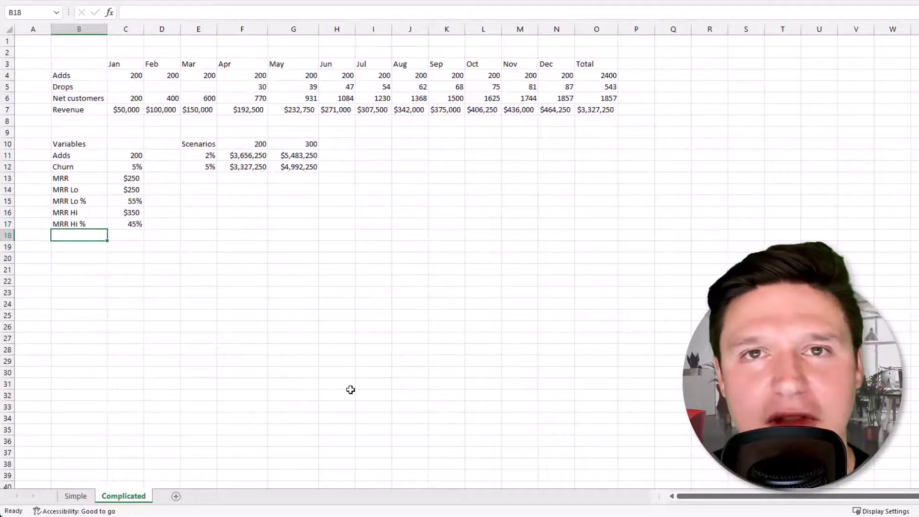
# Rename the MRR label in B13 to 'wAVG MRR'.
pyautogui.press('Up')
pyautogui.press('Up')
pyautogui.press('Up')
pyautogui.press('Up')
pyautogui.press('Up')
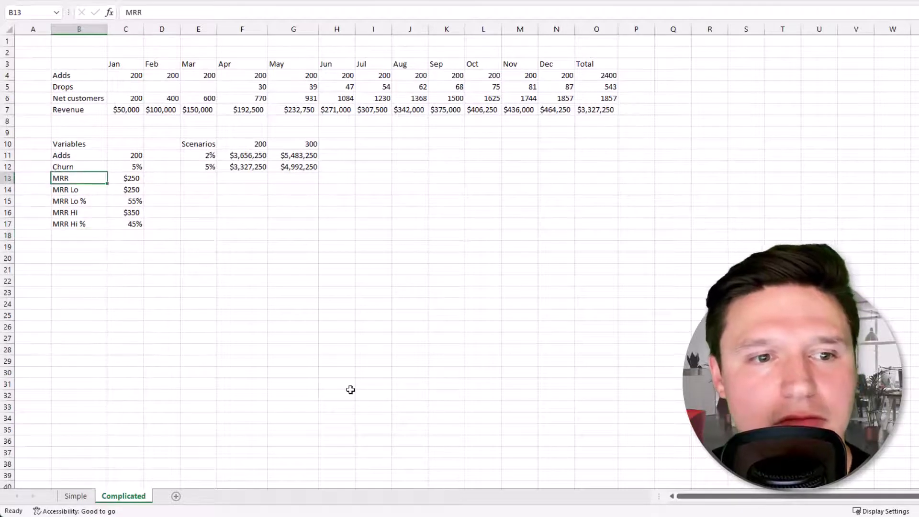
pyautogui.press('F2')
pyautogui.press('Home')
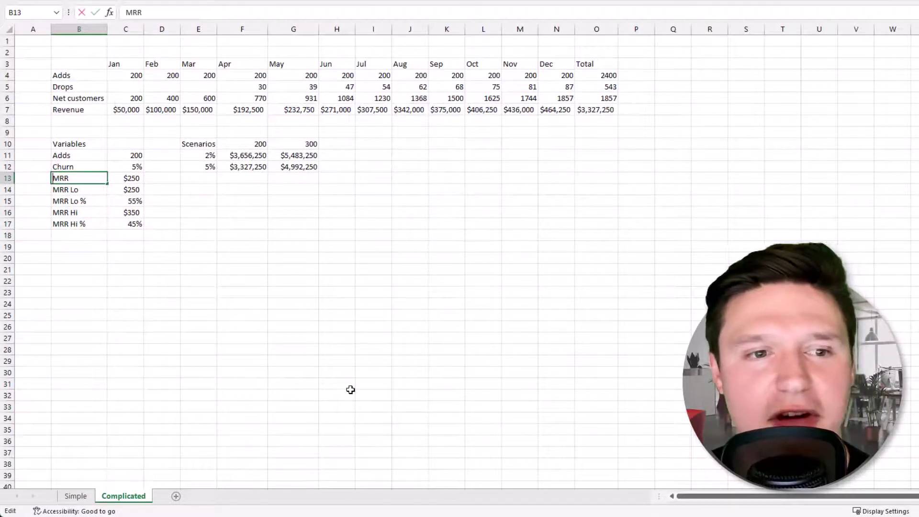
pyautogui.write('wAVG')
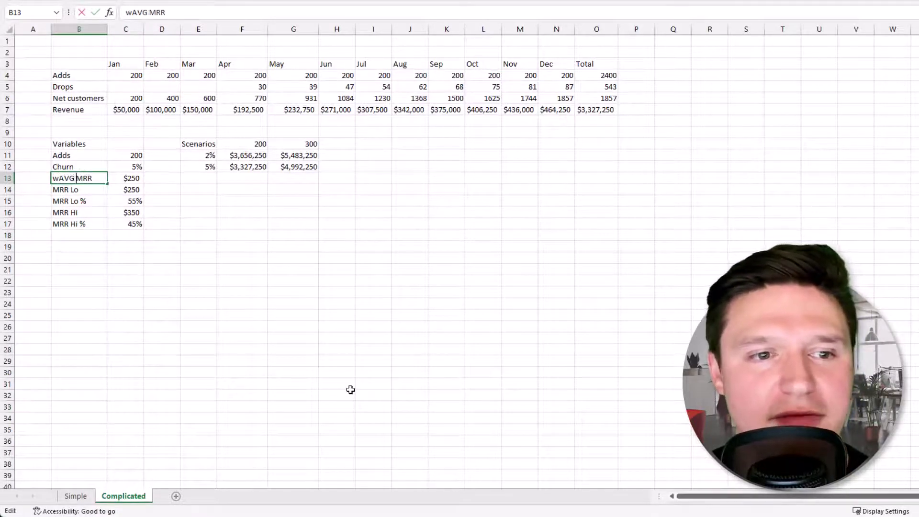
pyautogui.press('Return')
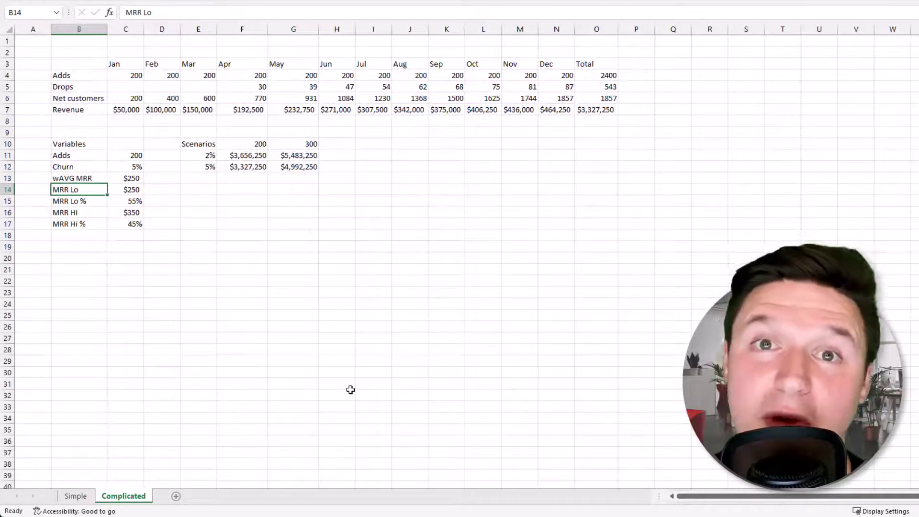
# Enter =+(C14*C15)+(C16*C17) in C13 so the weighted-average MRR becomes $295.
pyautogui.press('Up')
pyautogui.press('Right')
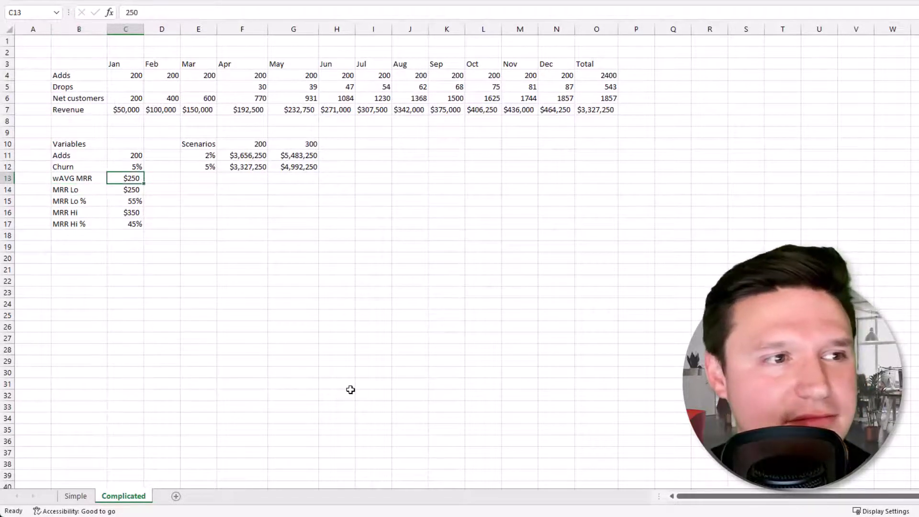
pyautogui.write('+(')
pyautogui.press('Down')
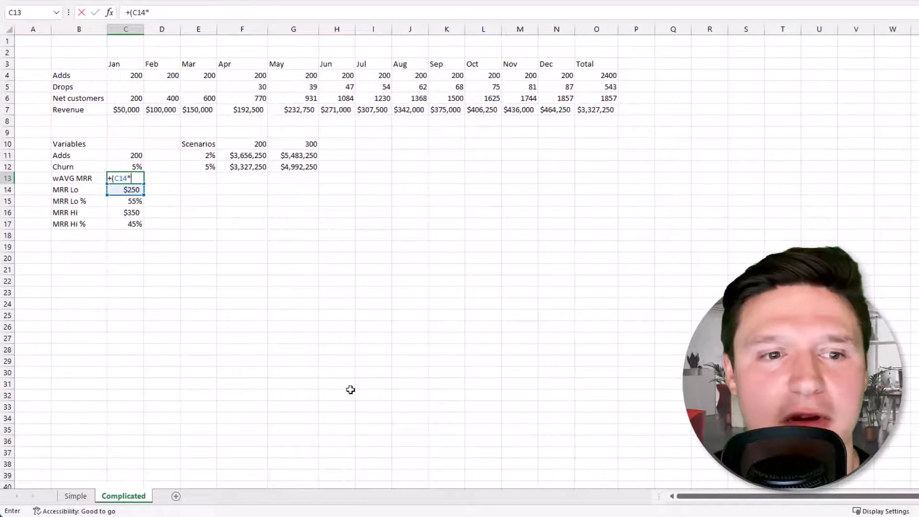
pyautogui.write('*')
pyautogui.press('Down')
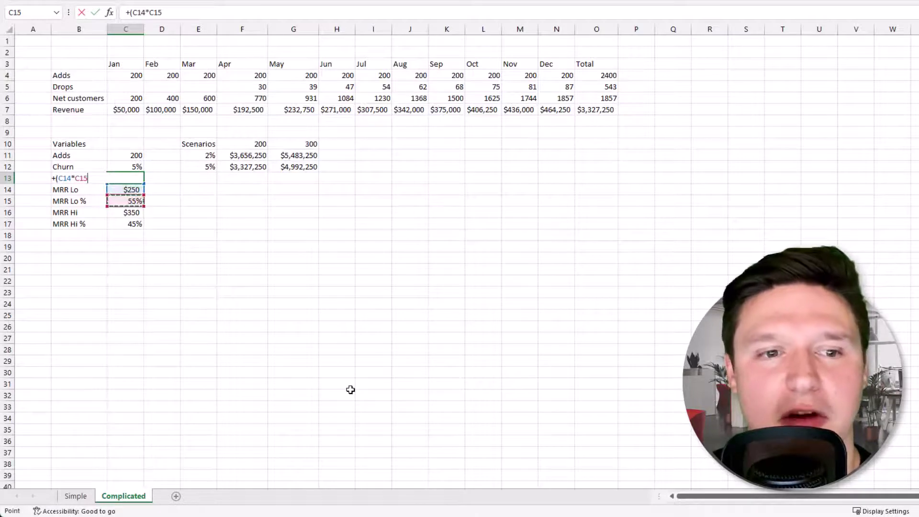
pyautogui.write(')+(')
pyautogui.press('Down')
pyautogui.press('Down')
pyautogui.press('Down')
pyautogui.write('*')
pyautogui.press('Down')
pyautogui.press('Down')
pyautogui.press('Down')
pyautogui.press('Down')
pyautogui.write('(')
pyautogui.press('BackSpace')
pyautogui.write(')')
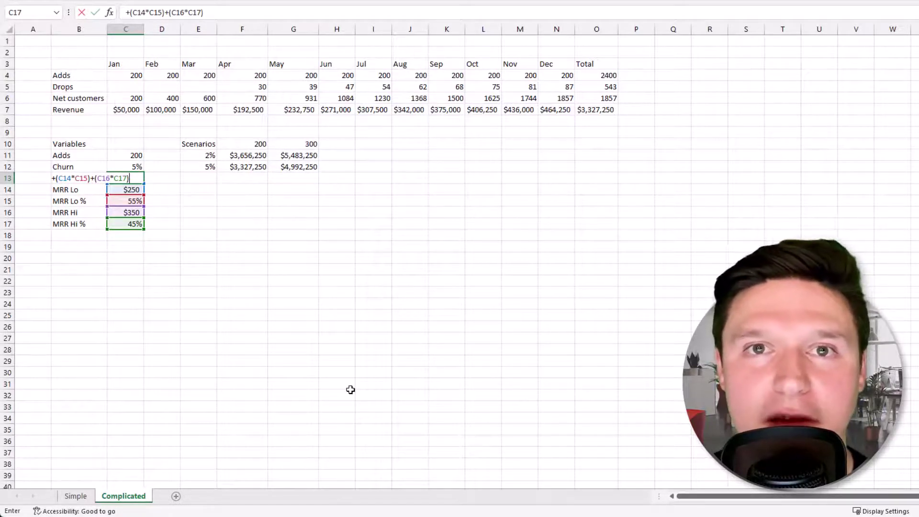
pyautogui.press('Return')
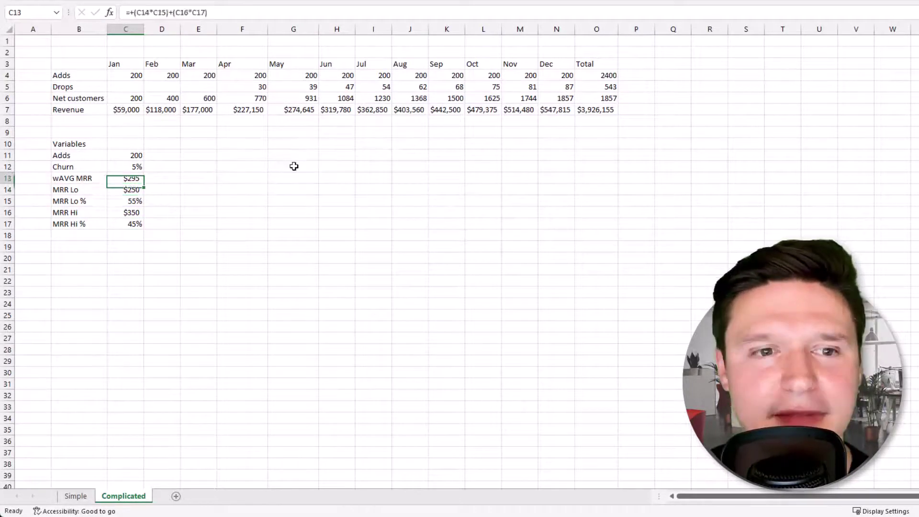
# Remove the Scenarios table and type the label 'Seasonlity' in E11.
pyautogui.press('Up')
pyautogui.press('Right')
pyautogui.press('Right')
pyautogui.press('Up')
pyautogui.press('Up')
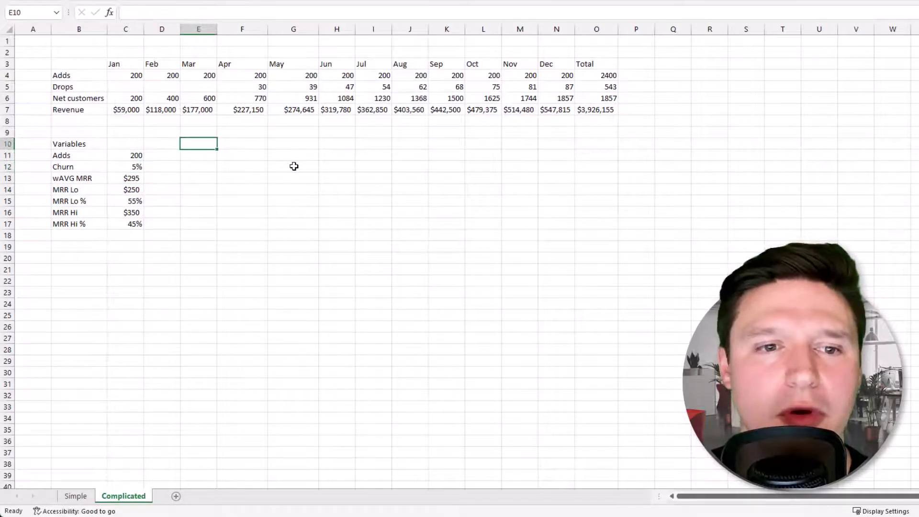
pyautogui.press('Down')
pyautogui.write('Seasonl')
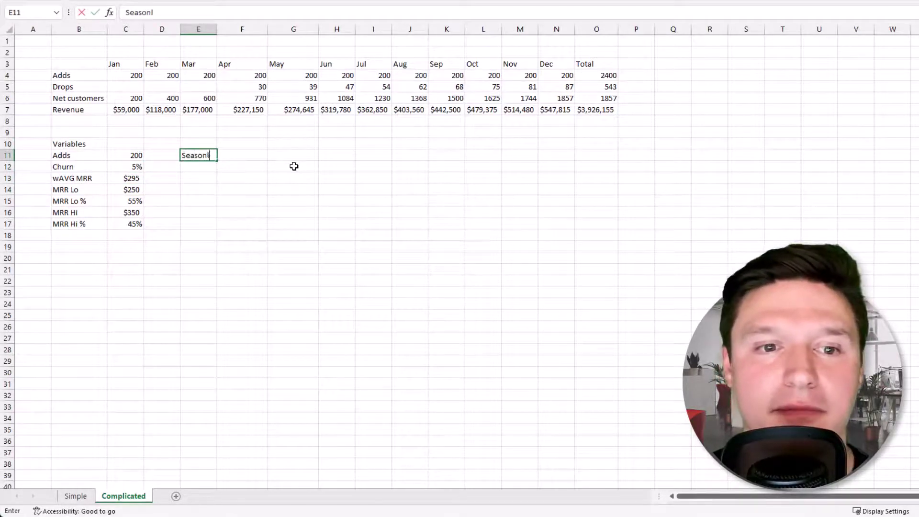
pyautogui.write('ity')
pyautogui.press('Tab')
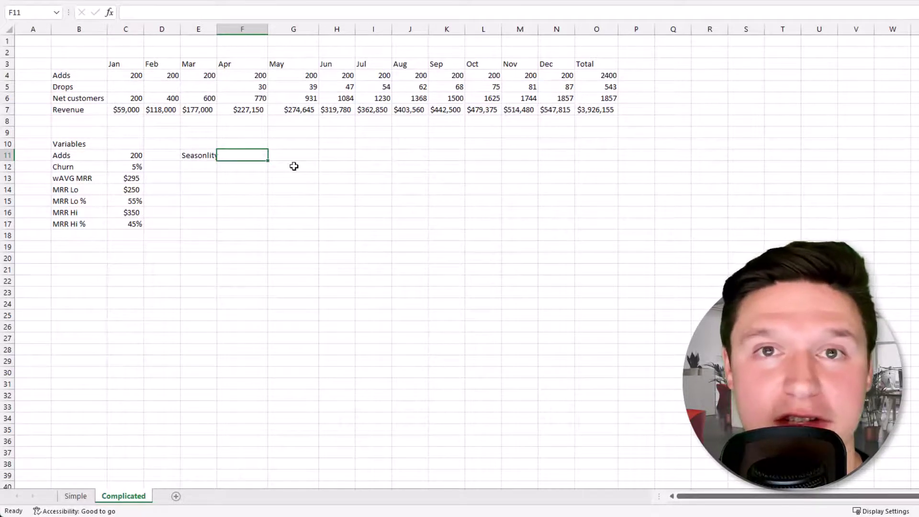
# Test adds of 100, 150 and 300 in C4:E4, then undo back to 200.
pyautogui.click(127, 76)
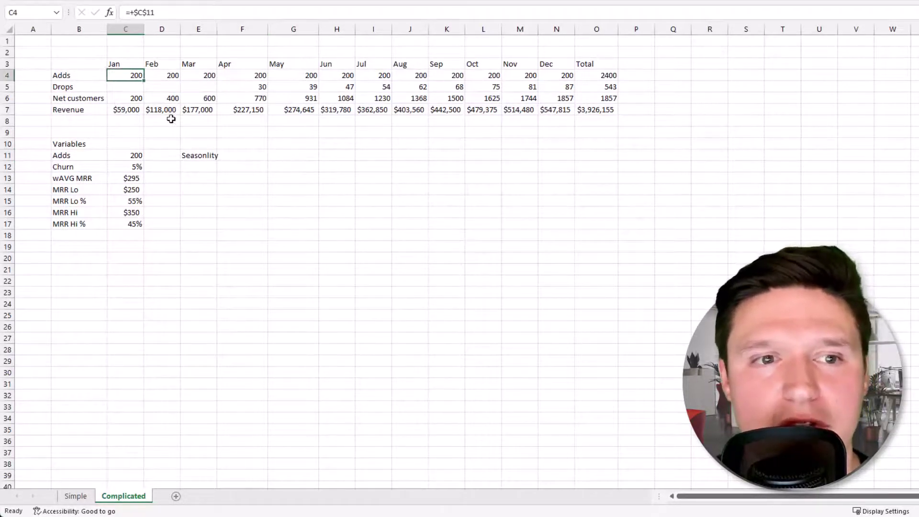
pyautogui.write('100')
pyautogui.press('Tab')
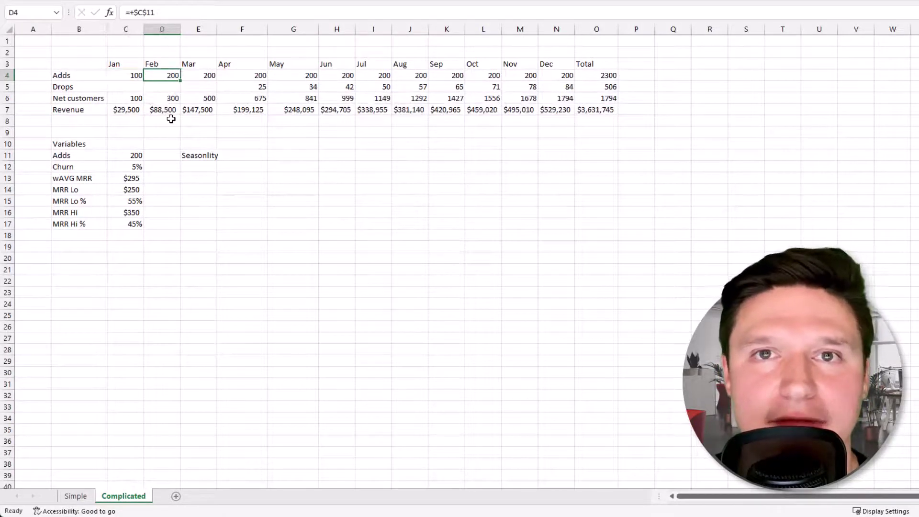
pyautogui.write('150')
pyautogui.press('Tab')
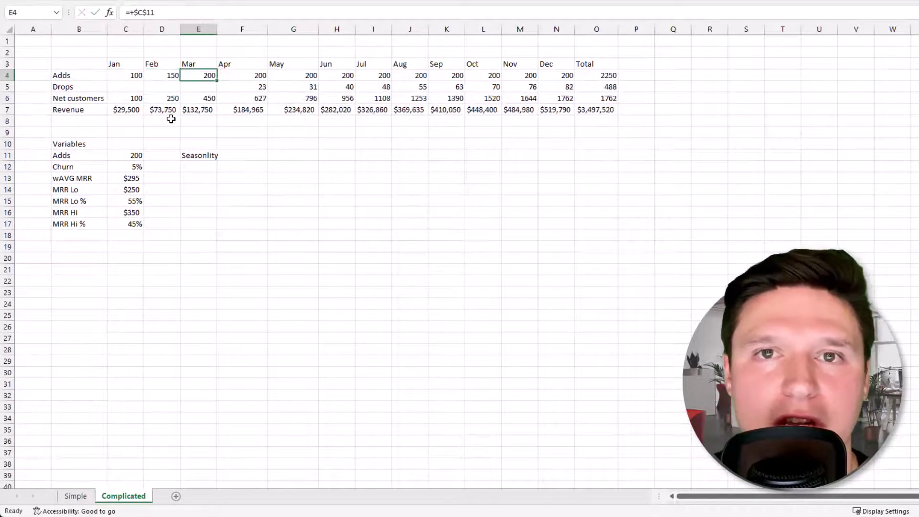
pyautogui.write('300')
pyautogui.press('Return')
pyautogui.hotkey('ctrl', 'z')
pyautogui.hotkey('ctrl', 'z')
pyautogui.hotkey('ctrl', 'z')
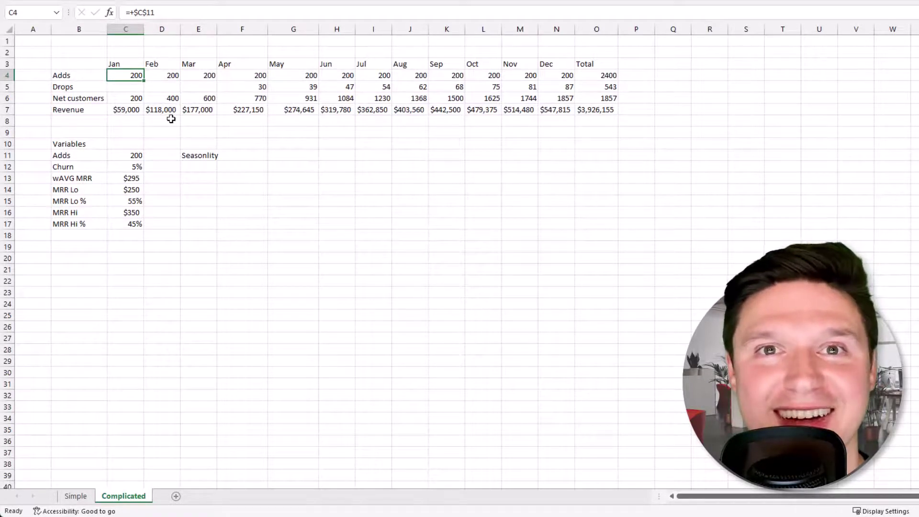
# Replace the SUM formula in O4 with its fixed value of 2400.
pyautogui.click(606, 77)
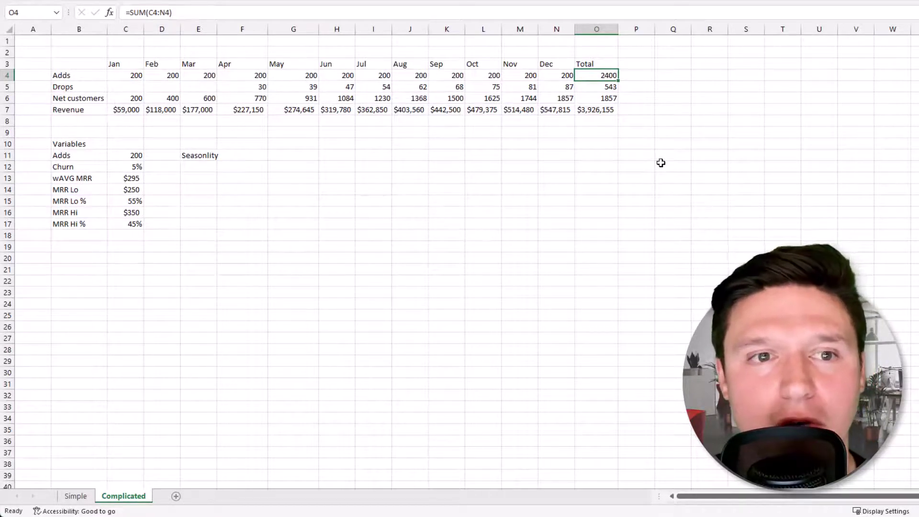
pyautogui.hotkey('ctrl', 'c')
pyautogui.hotkey('shift', 'F10')
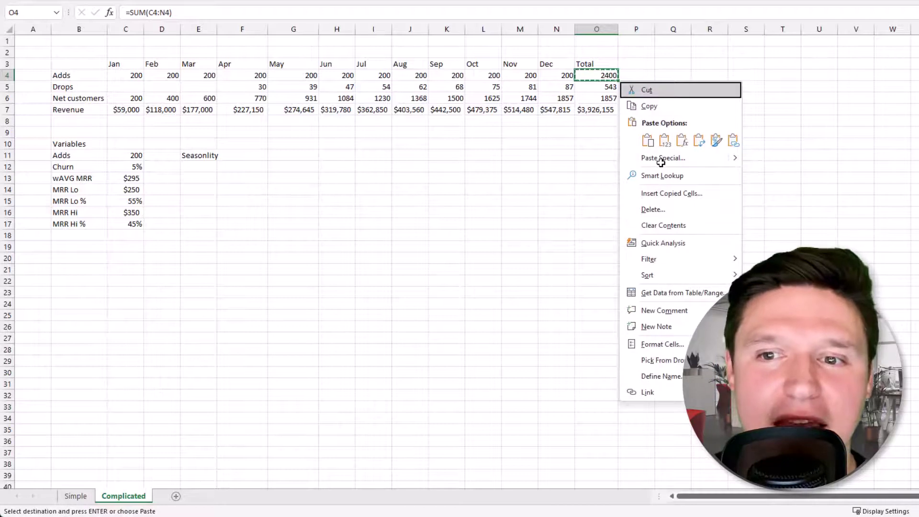
pyautogui.moveTo(713, 160)
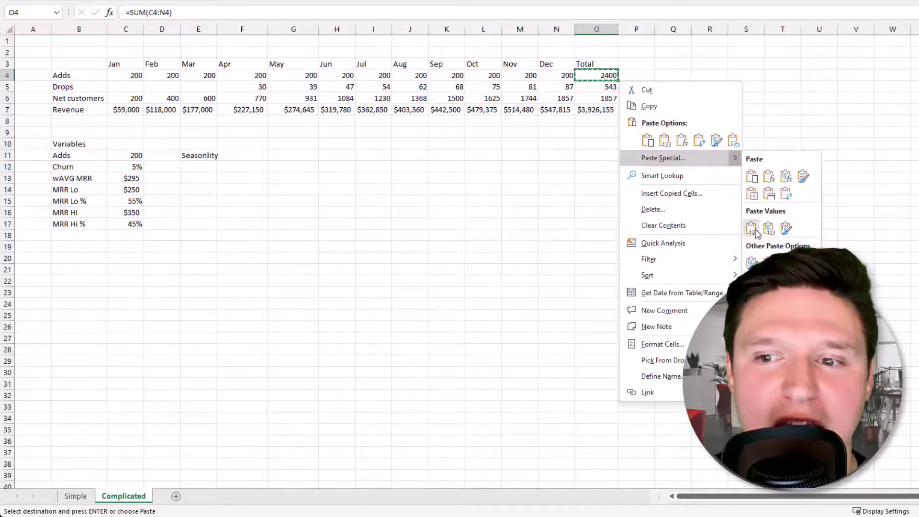
pyautogui.click(755, 231)
pyautogui.click(238, 154)
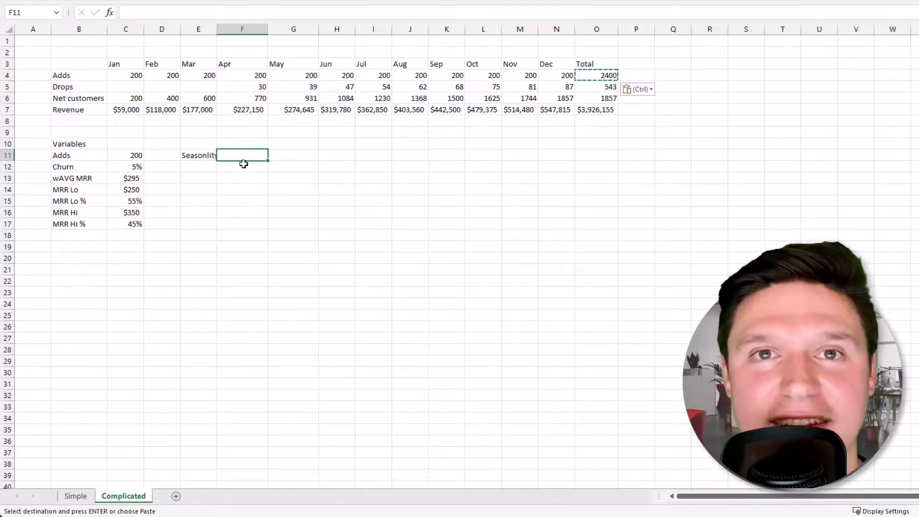
# Paste the Jan–Dec seasonality weights into F11:G22 with an AutoSum 100% total in G23.
pyautogui.press('Escape')
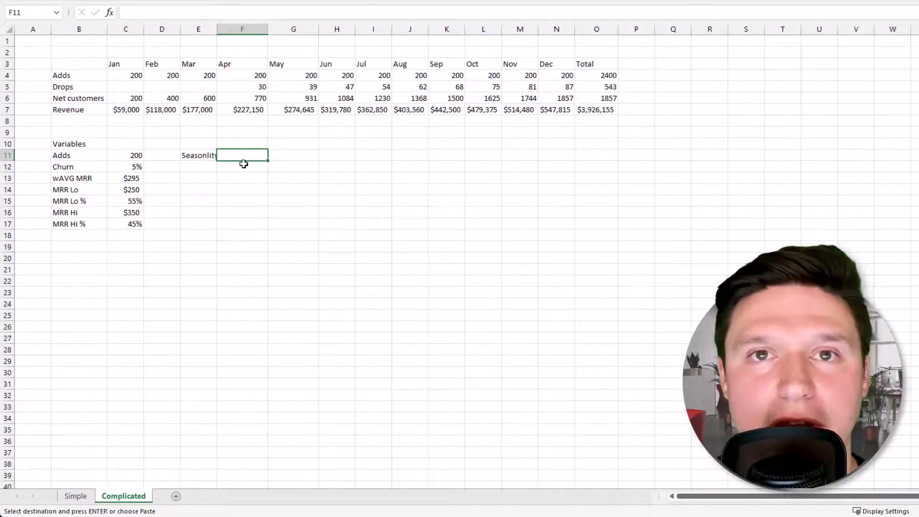
pyautogui.hotkey('ctrl', 'v')
pyautogui.press('Down')
pyautogui.hotkey('alt', '=')
pyautogui.press('Return')
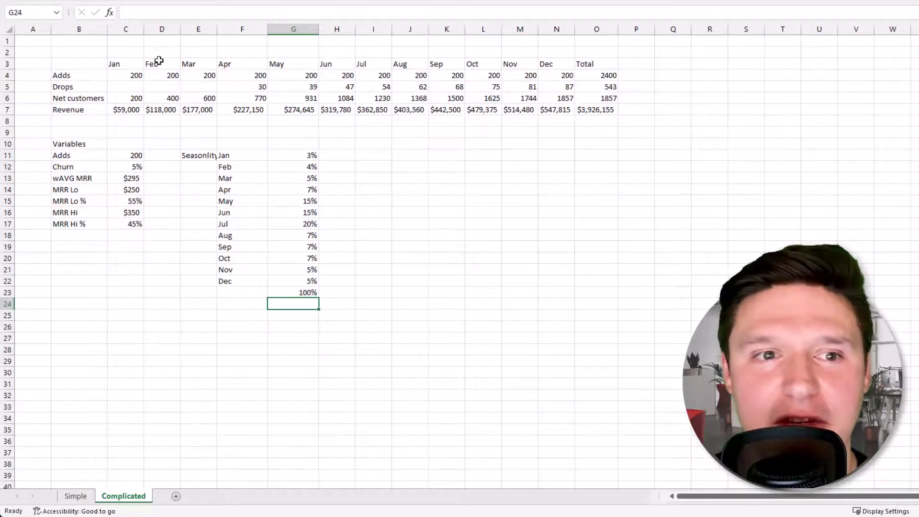
# Enter =+$O$4*TRANSPOSE($G$11:$G$22) in C4 for seasonally weighted January adds.
pyautogui.click(119, 75)
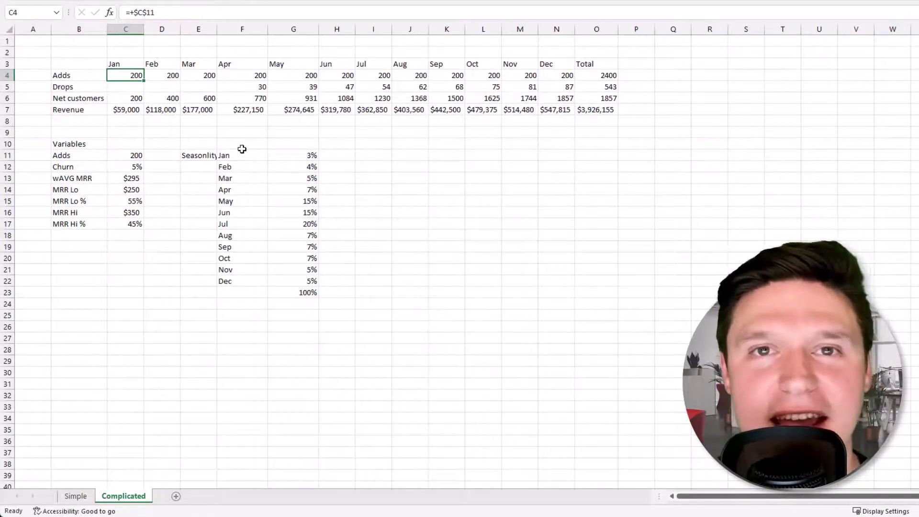
pyautogui.write('+')
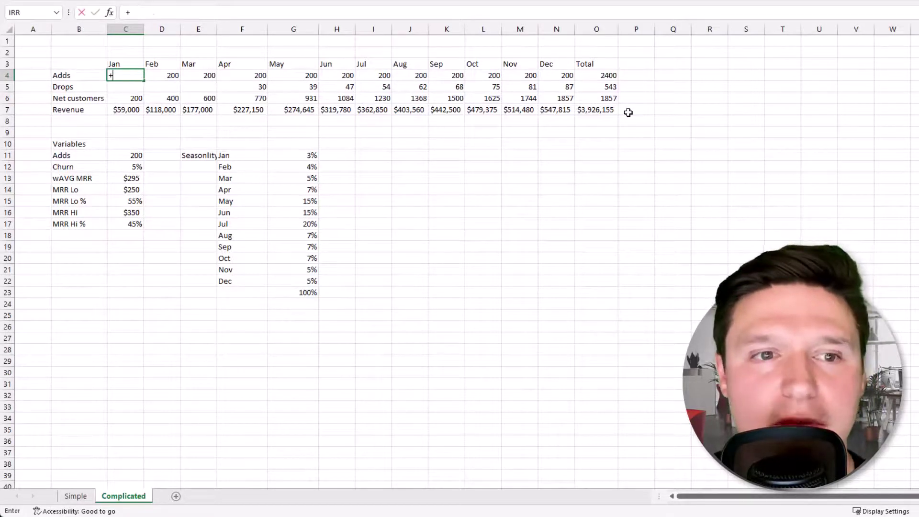
pyautogui.click(607, 75)
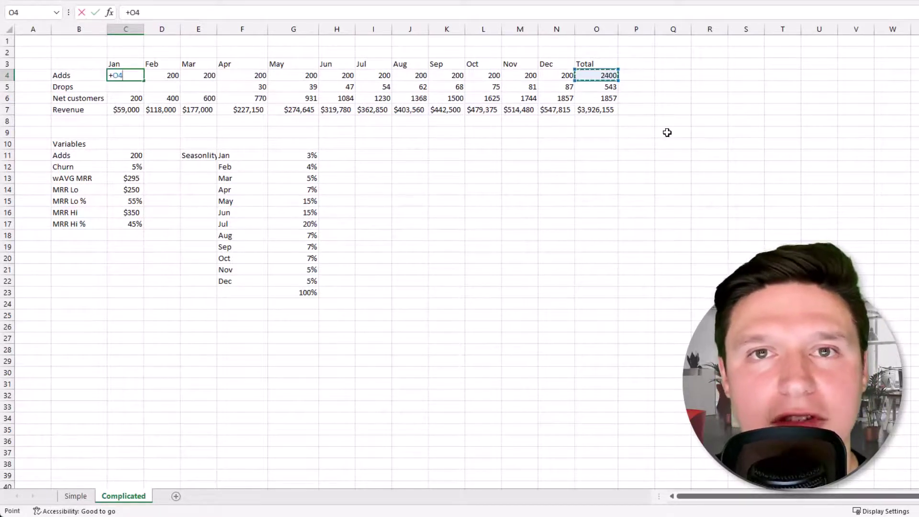
pyautogui.press('F4')
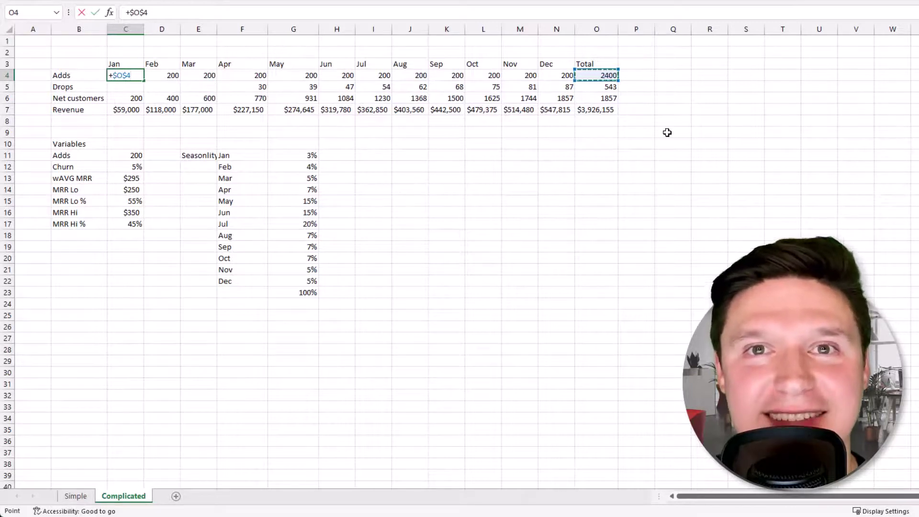
pyautogui.write('*tran')
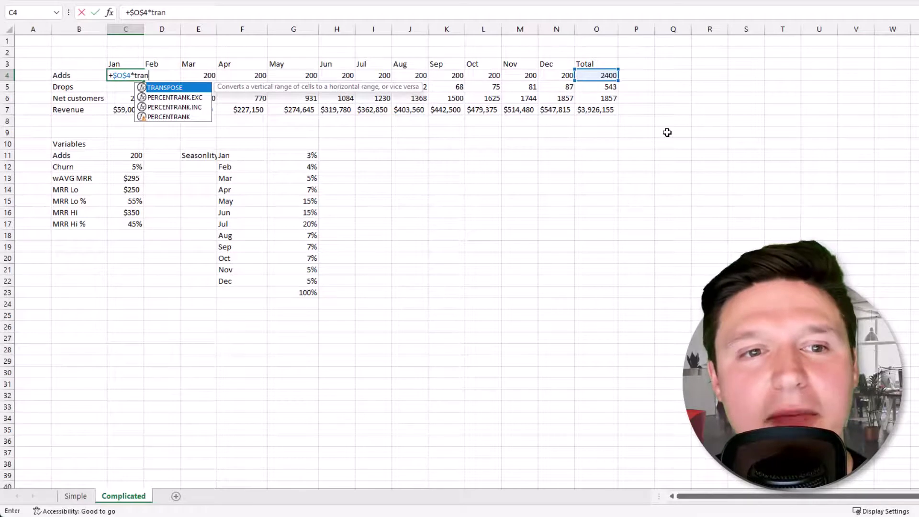
pyautogui.press('Tab')
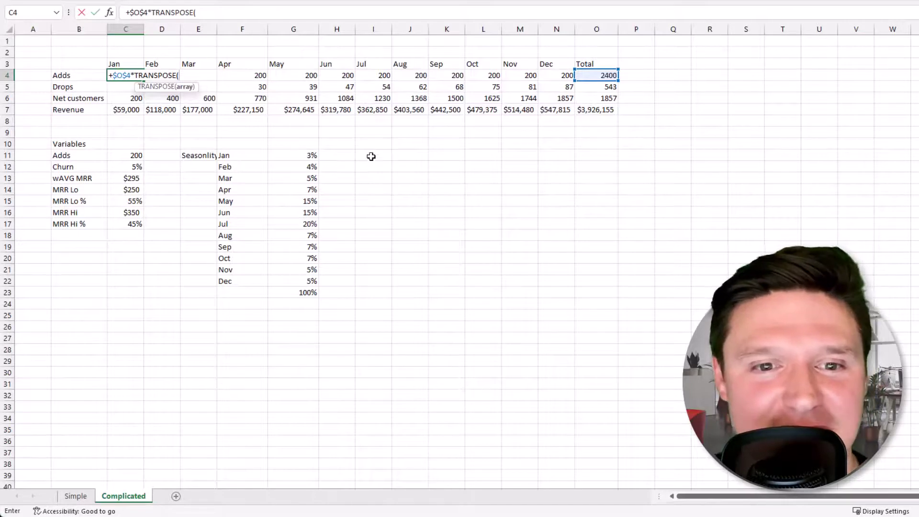
pyautogui.click(306, 155)
pyautogui.moveTo(306, 156); pyautogui.dragTo(304, 284)
pyautogui.press('F4')
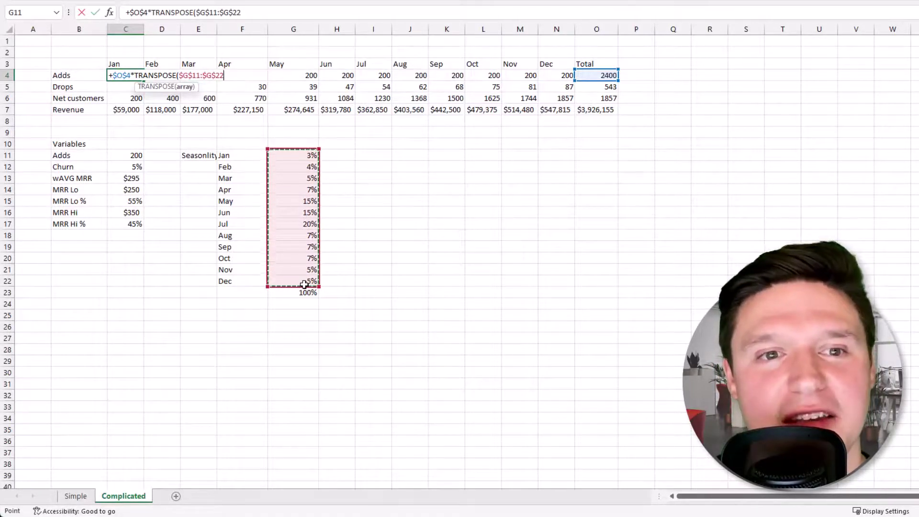
pyautogui.write(')')
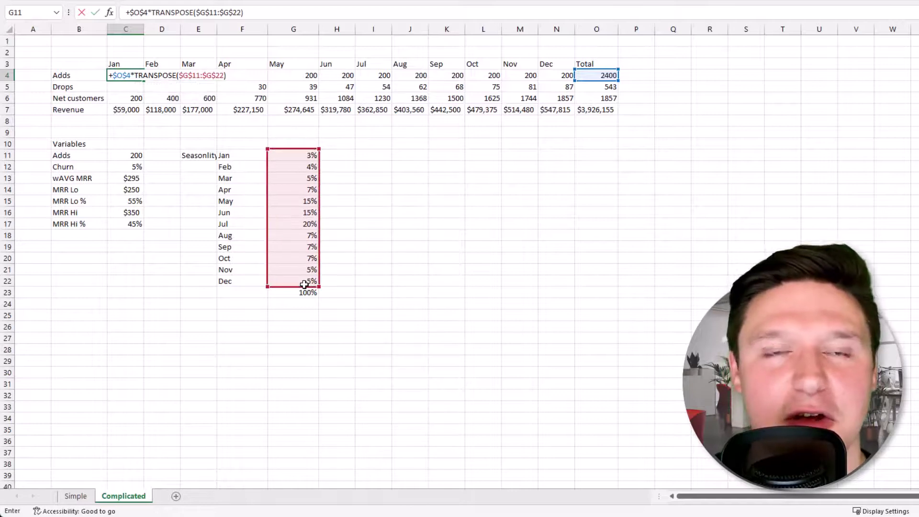
pyautogui.press('Return')
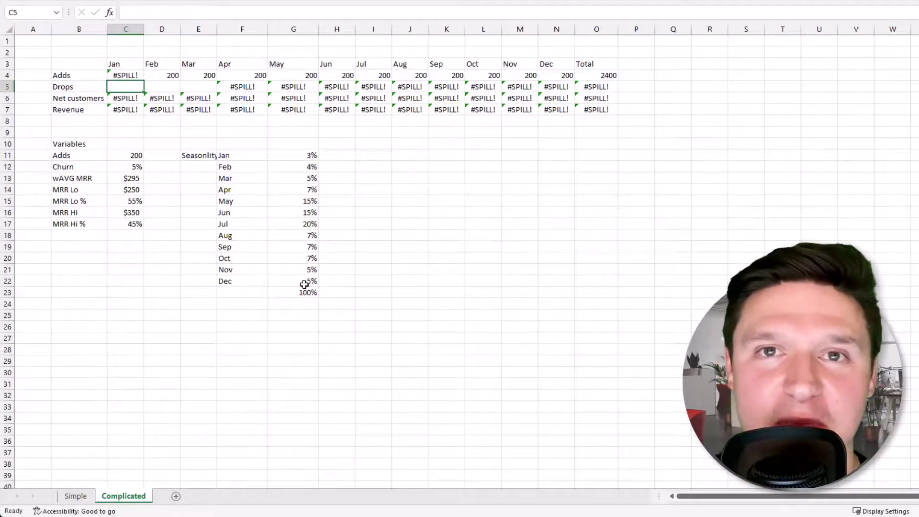
# Delete the hard-coded adds in D4:N4 so C4 spills seasonal adds, 72 to 480.
pyautogui.press('Up')
pyautogui.press('Right')
pyautogui.hotkey('ctrl', 'shift', 'Right')
pyautogui.hotkey('shift', 'Left')
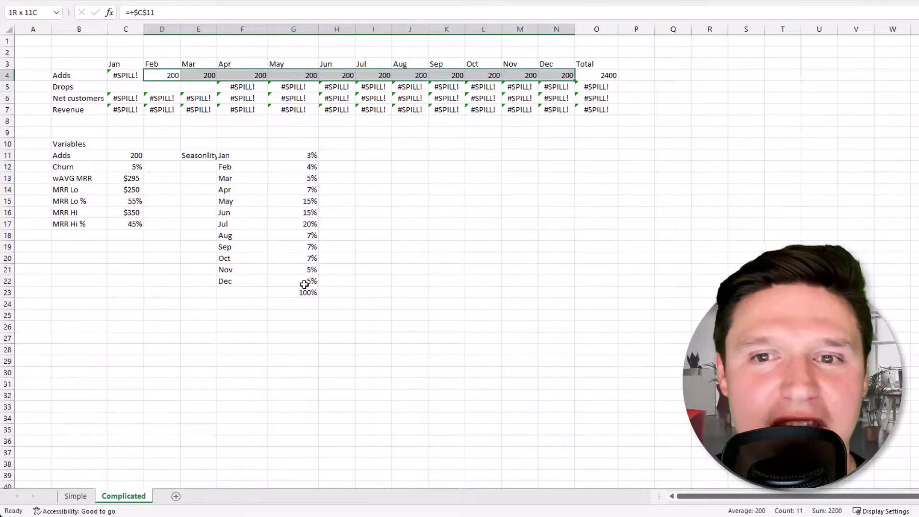
pyautogui.press('Delete')
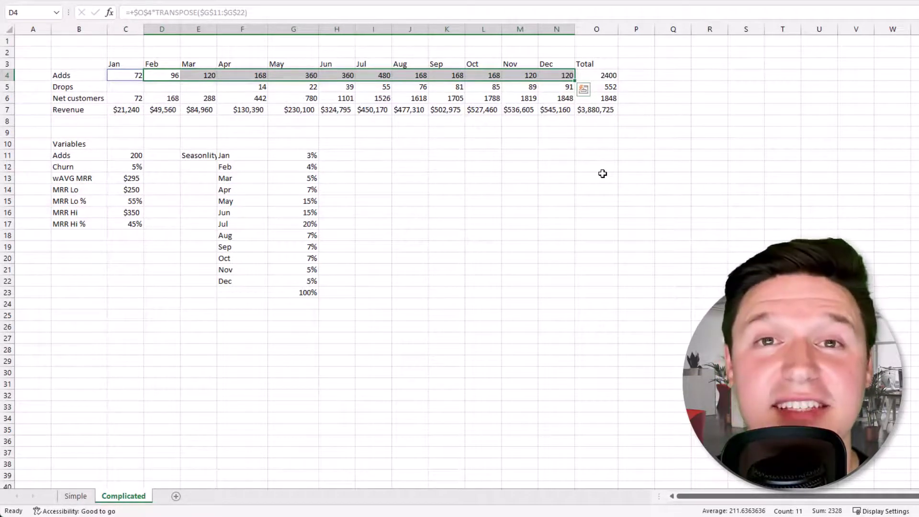
pyautogui.press('Down')
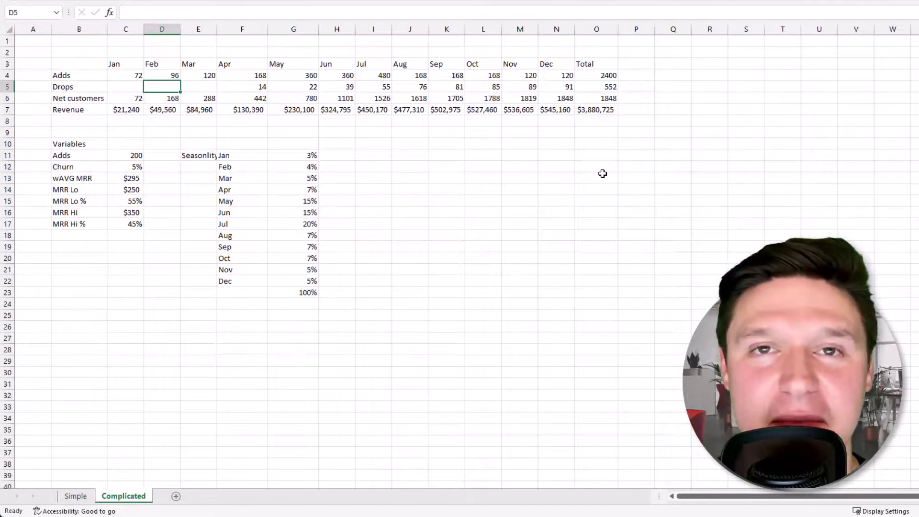
# Autofit column E and add a 'Monthly start' variable of 50% in B18:C18.
pyautogui.click(202, 212)
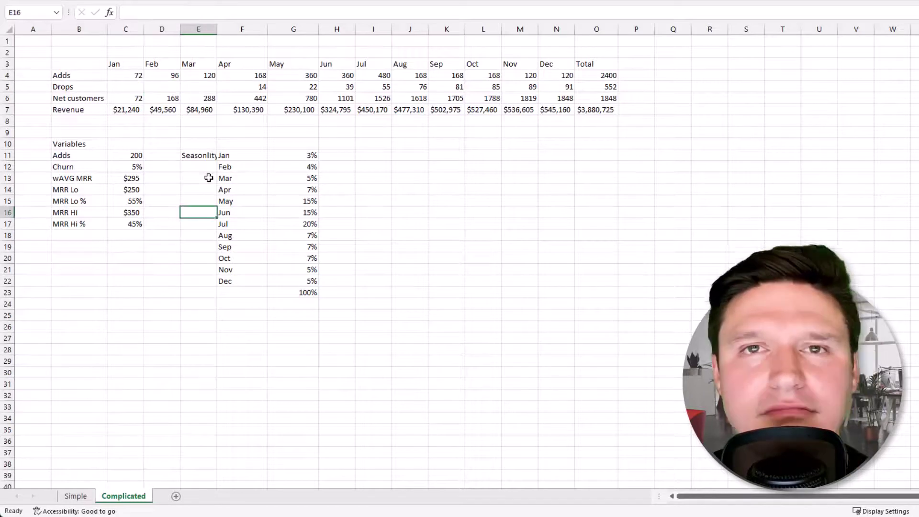
pyautogui.doubleClick(217, 29)
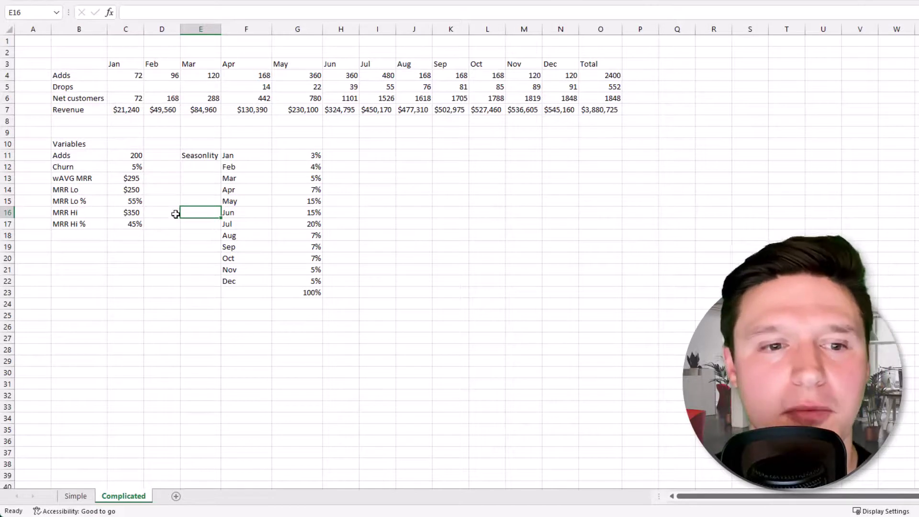
pyautogui.click(64, 233)
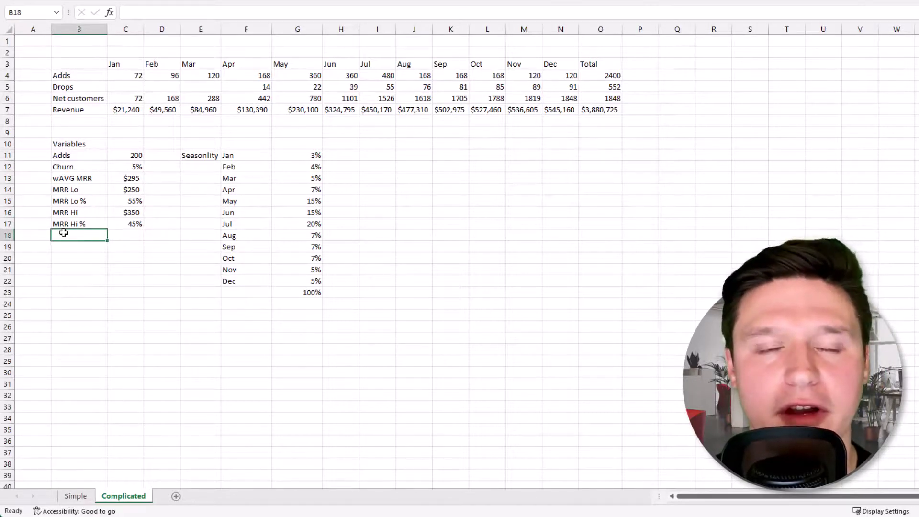
pyautogui.write('Monthly start')
pyautogui.press('Tab')
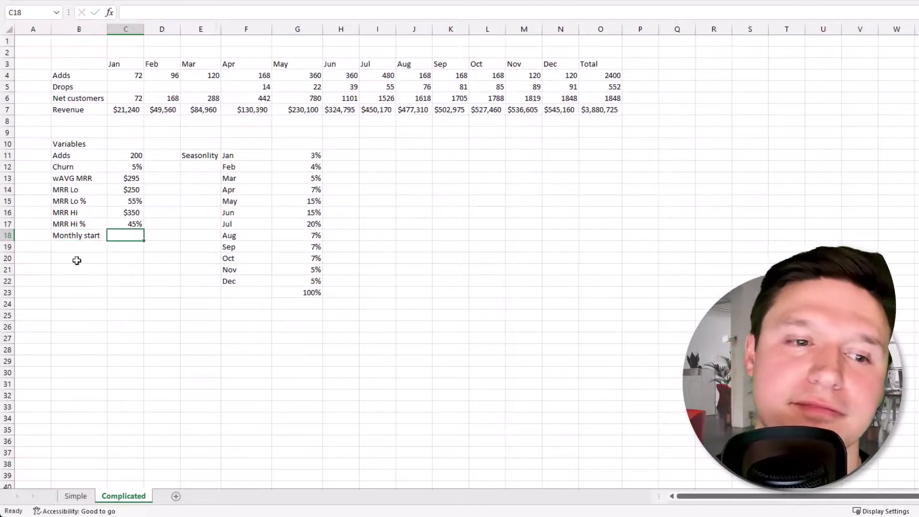
pyautogui.write('50%')
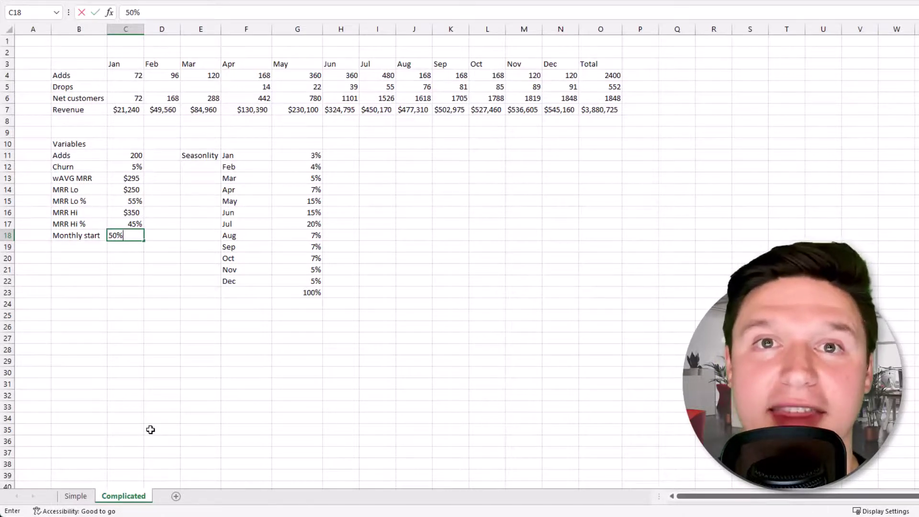
pyautogui.press('Return')
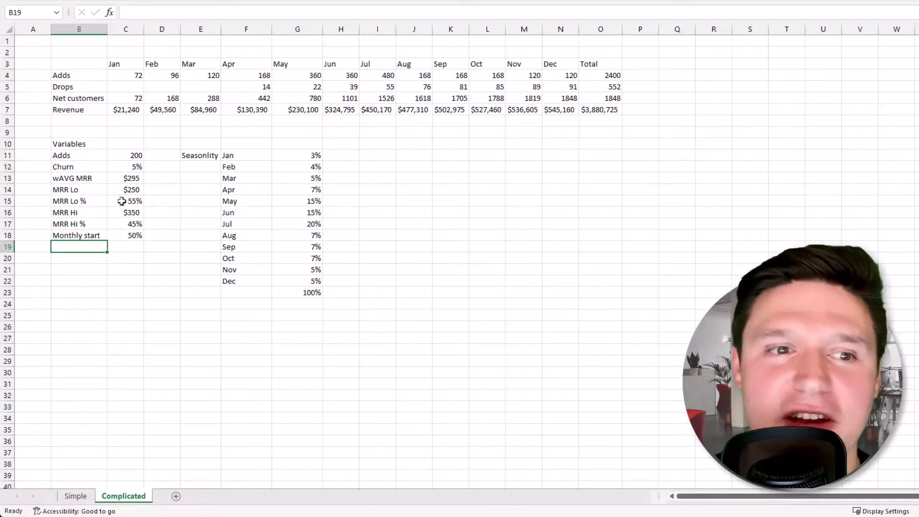
# Change January revenue in C7 to =+C6*$C$13*C18, applying the Monthly start rate.
pyautogui.click(122, 111)
pyautogui.write('=+C6*$C$13')
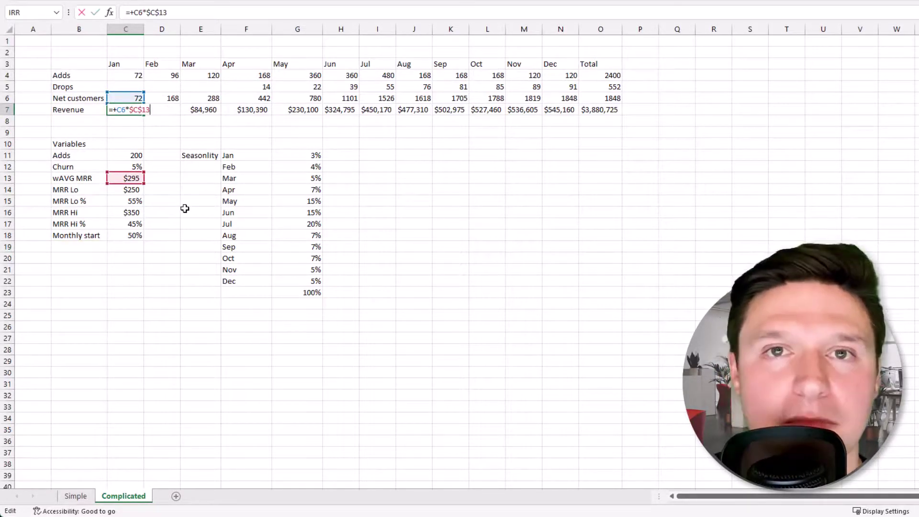
pyautogui.write('*')
pyautogui.click(134, 236)
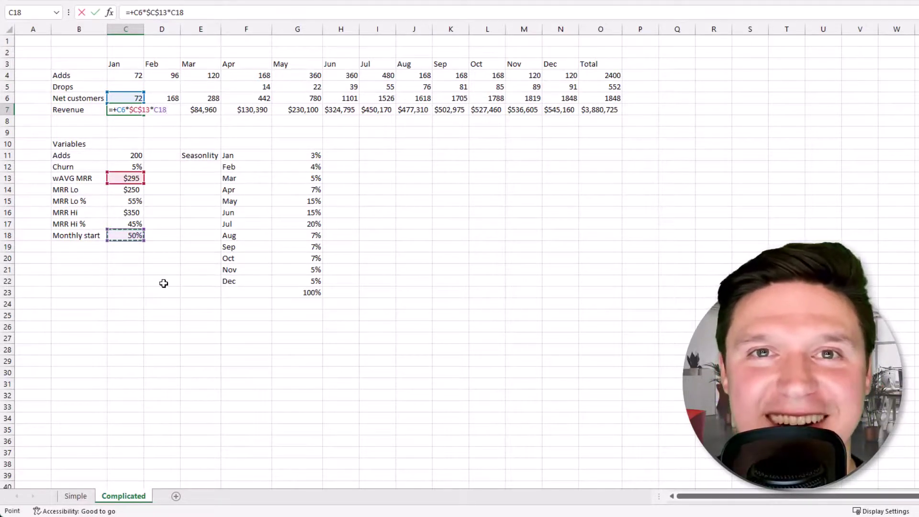
pyautogui.press('Return')
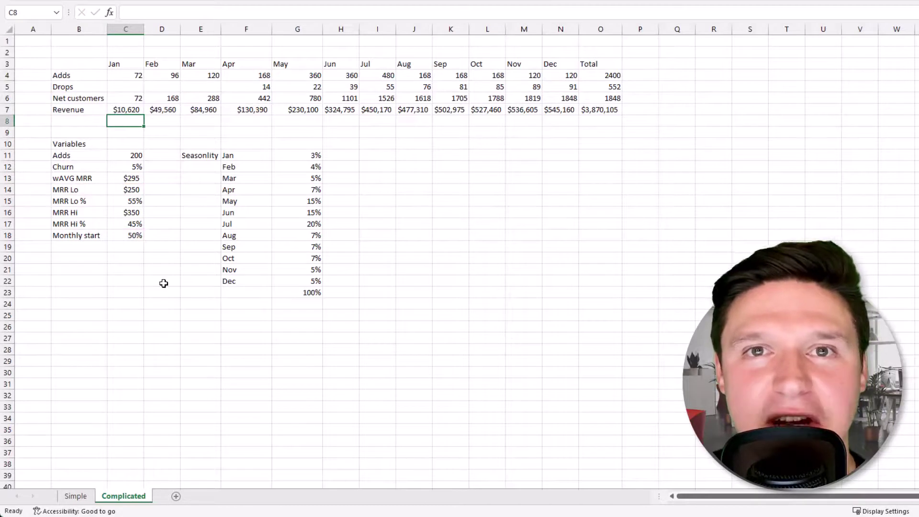
# Make February revenue in D7 deduct D4*$C$13*$C$18, giving $35,400.
pyautogui.click(163, 111)
pyautogui.press('F2')
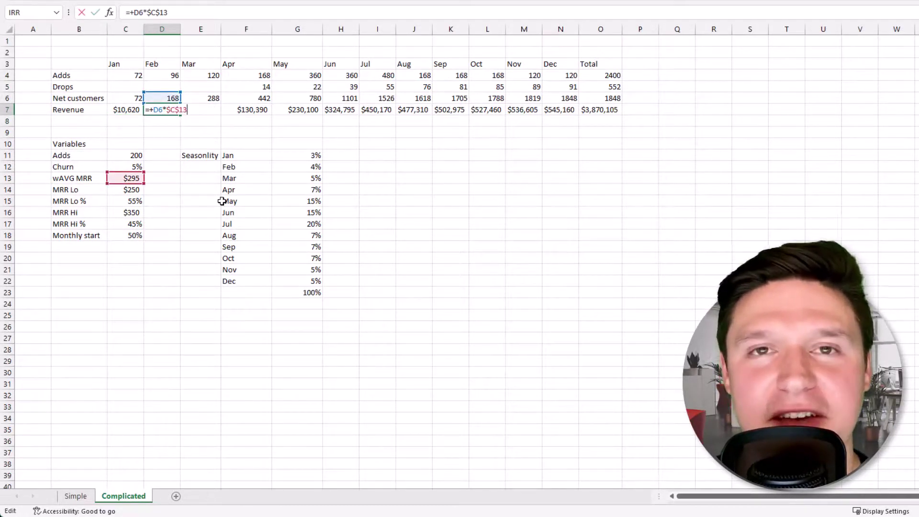
pyautogui.write('-')
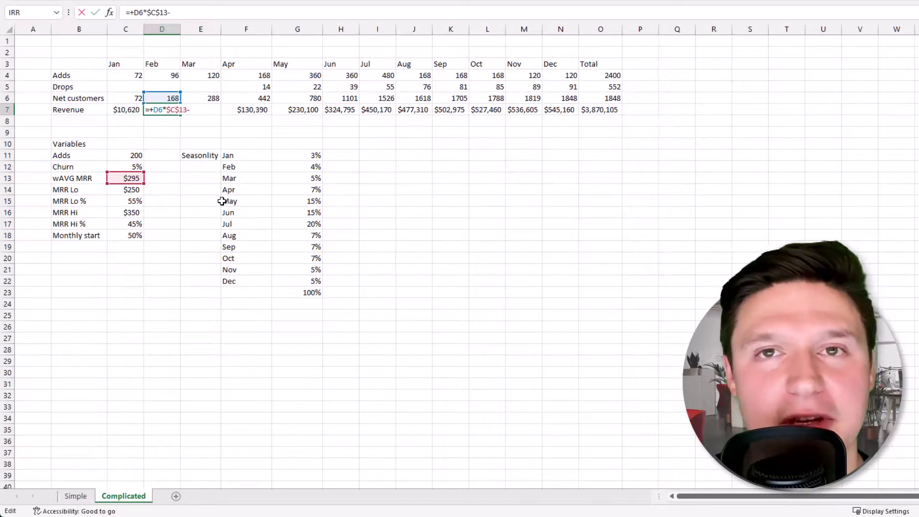
pyautogui.write('(')
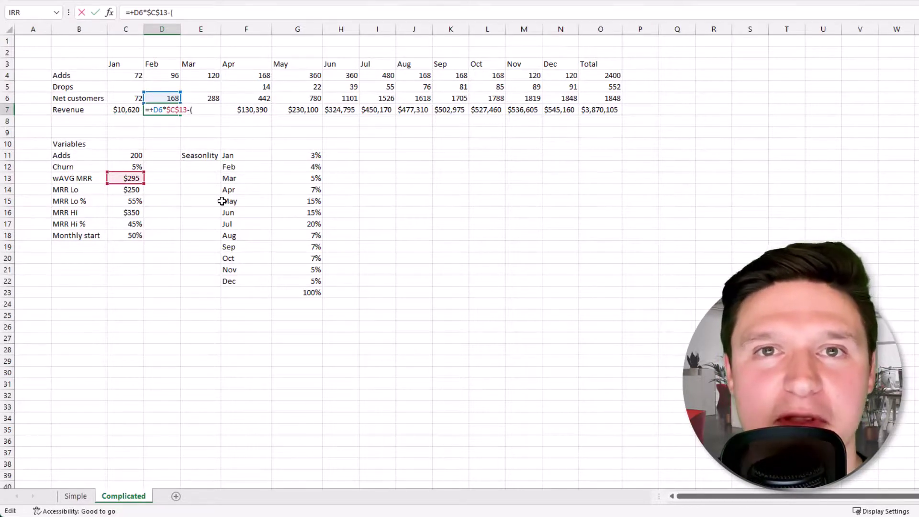
pyautogui.click(162, 77)
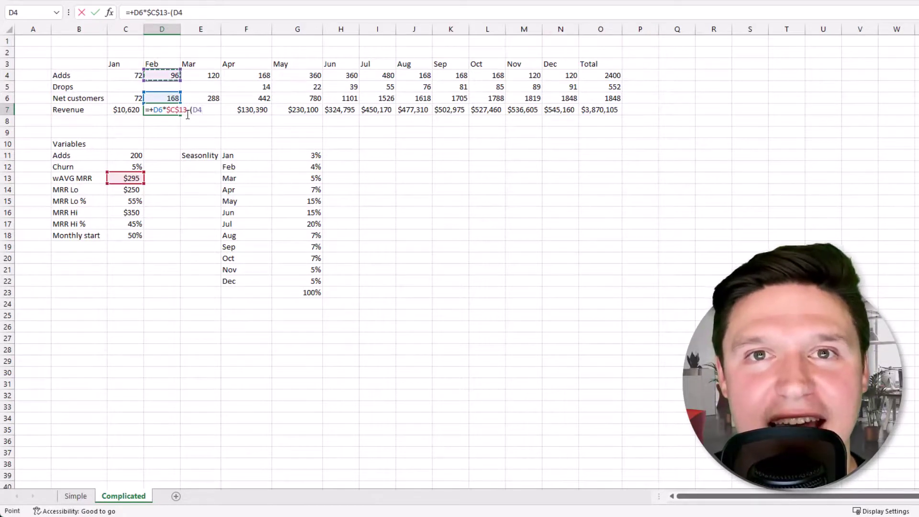
pyautogui.write('*')
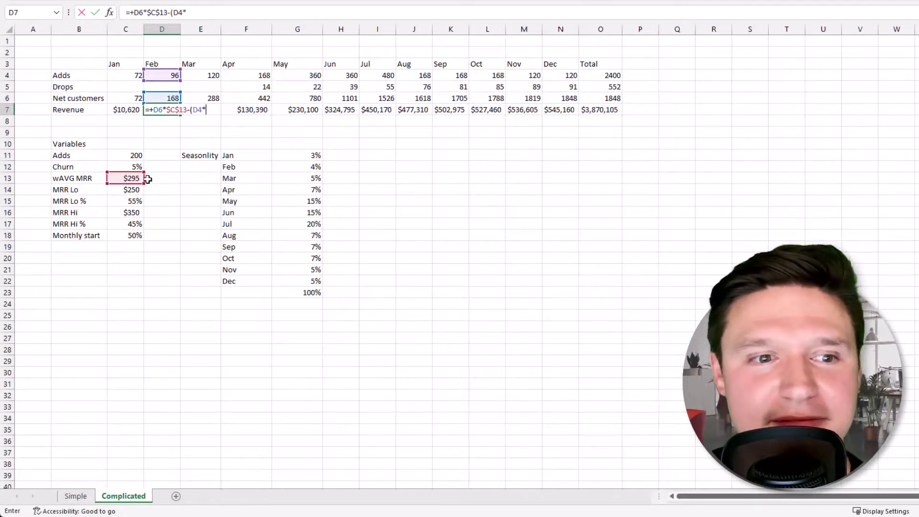
pyautogui.click(128, 180)
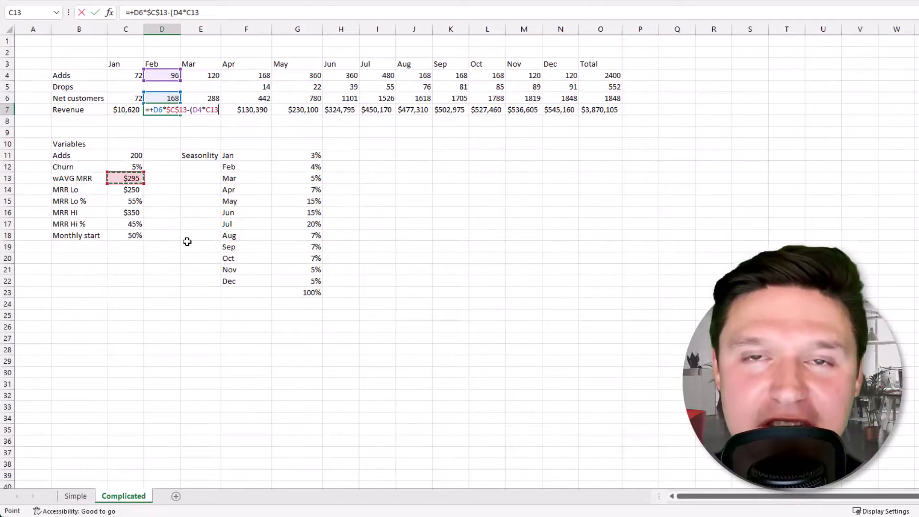
pyautogui.press('F4')
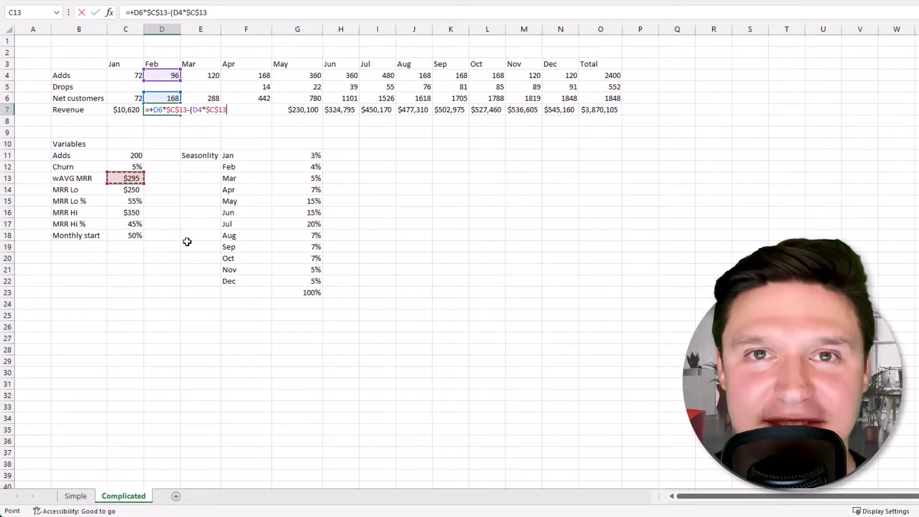
pyautogui.write('*')
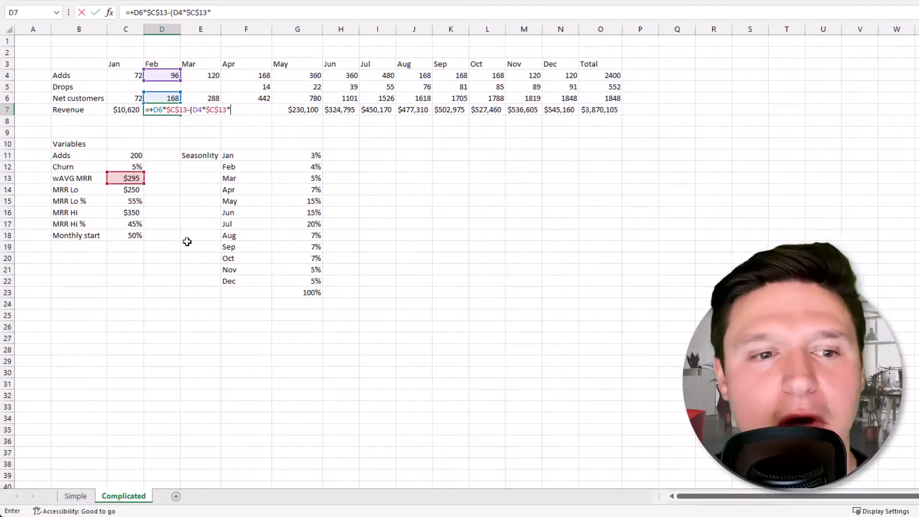
pyautogui.click(129, 236)
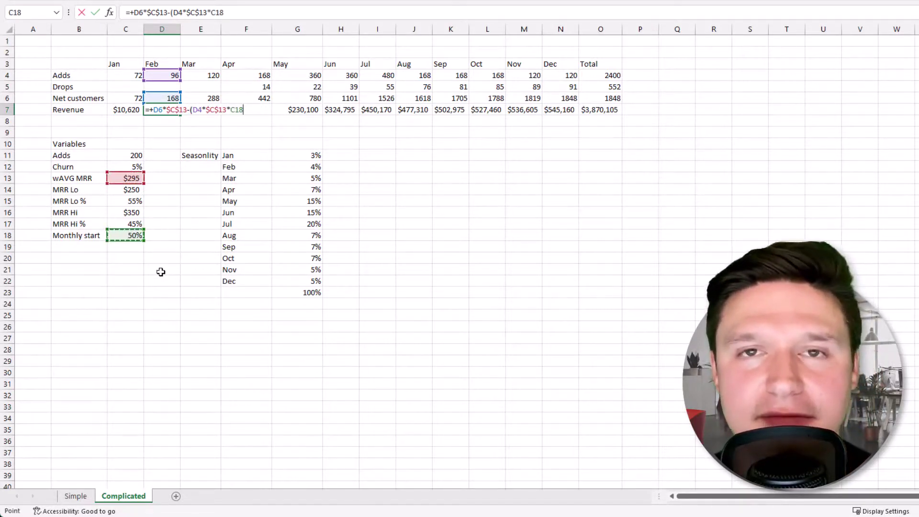
pyautogui.press('F4')
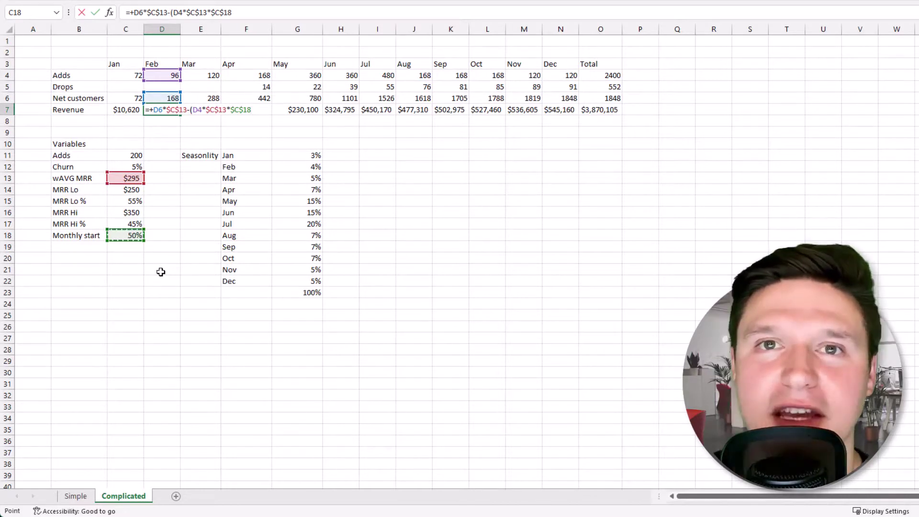
pyautogui.write(')')
pyautogui.press('Return')
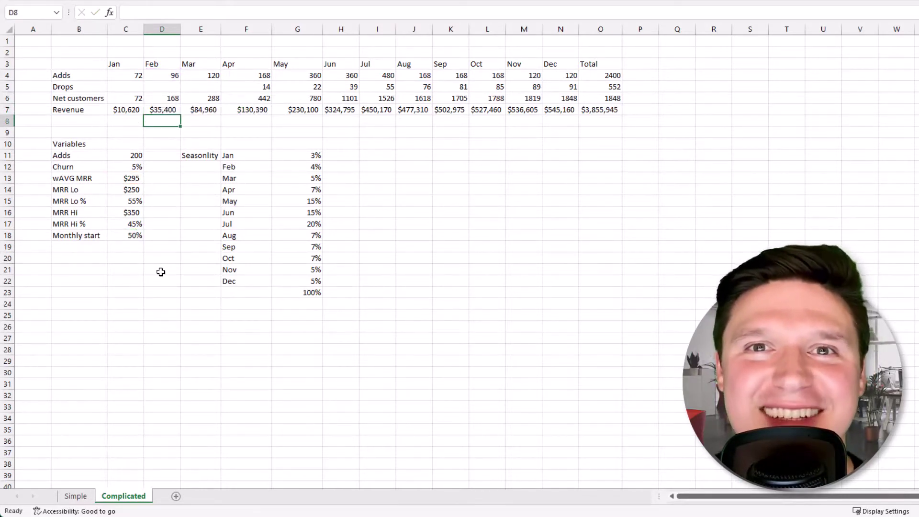
# Fill the D7 revenue formula right to N7, making December revenue $527,460.
pyautogui.click(162, 110)
pyautogui.moveTo(180, 116); pyautogui.dragTo(564, 113)
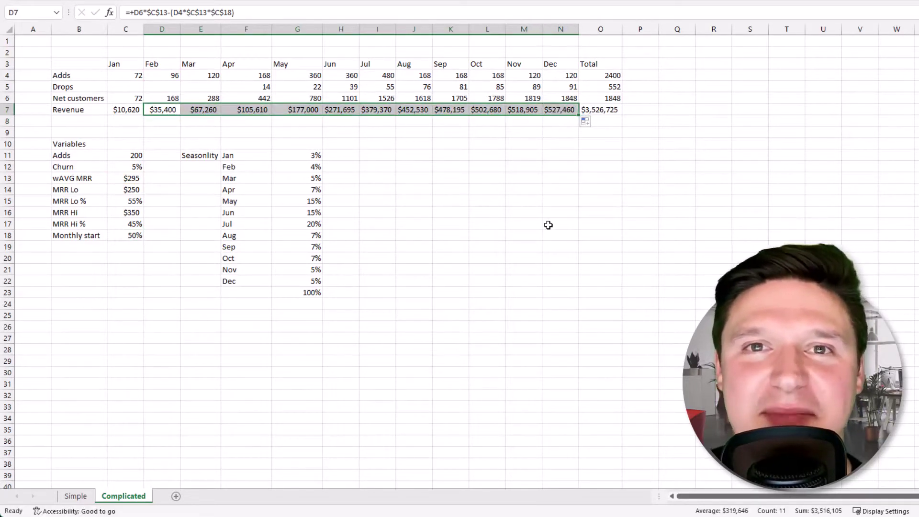